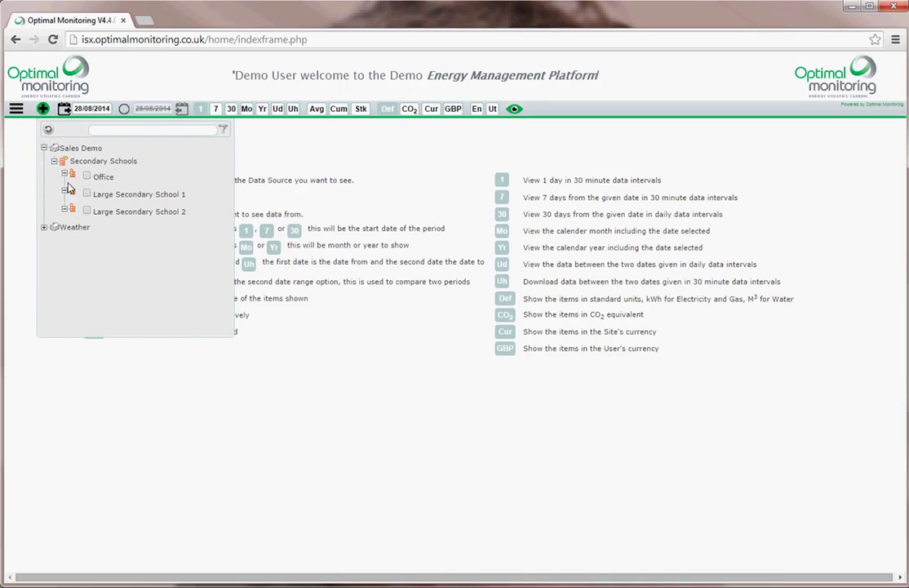
Step: Expand the Office site and select its Main meter and the sub-meters down to M6 Block B, G as data sources
left_click(65, 173)
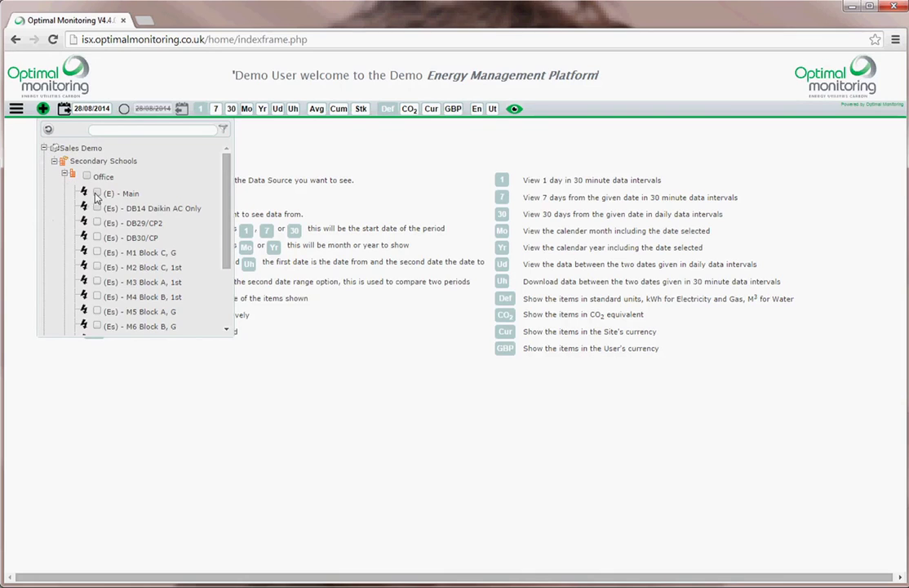
left_click(98, 237)
left_click(98, 252)
Step: Set the start date to 09/10/2013 and display the one-day consumption chart for the selected Office meters
left_click(82, 109)
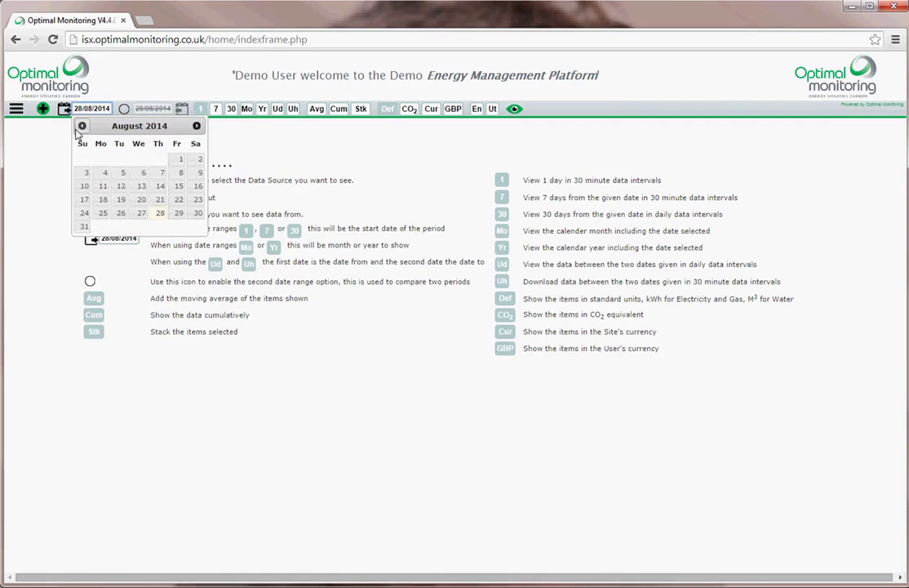
left_click(81, 126)
triple_click(82, 127)
triple_click(83, 127)
triple_click(82, 127)
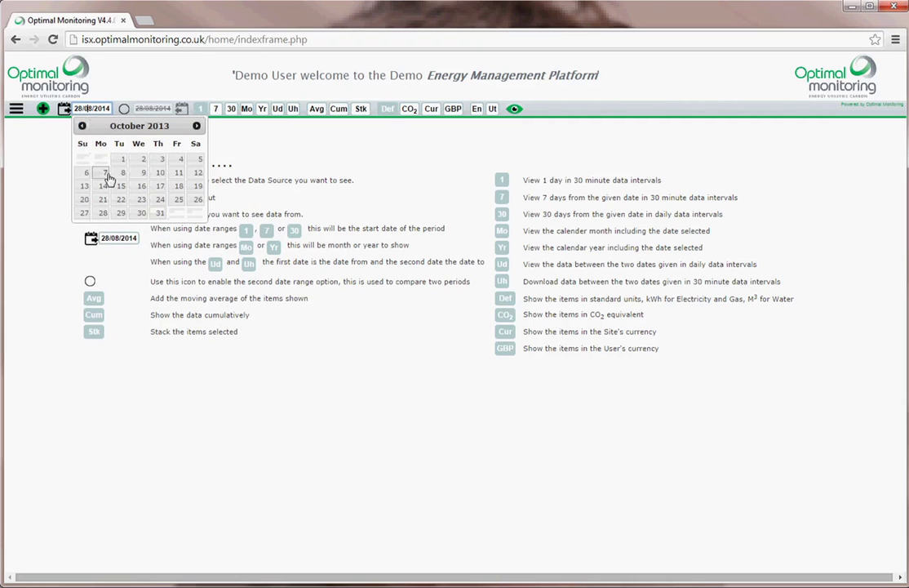
left_click(141, 174)
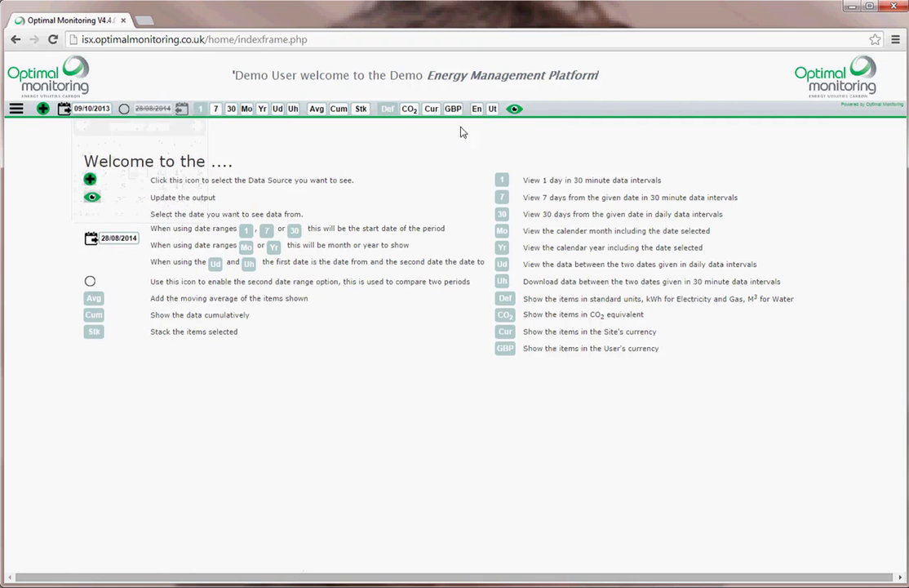
left_click(513, 111)
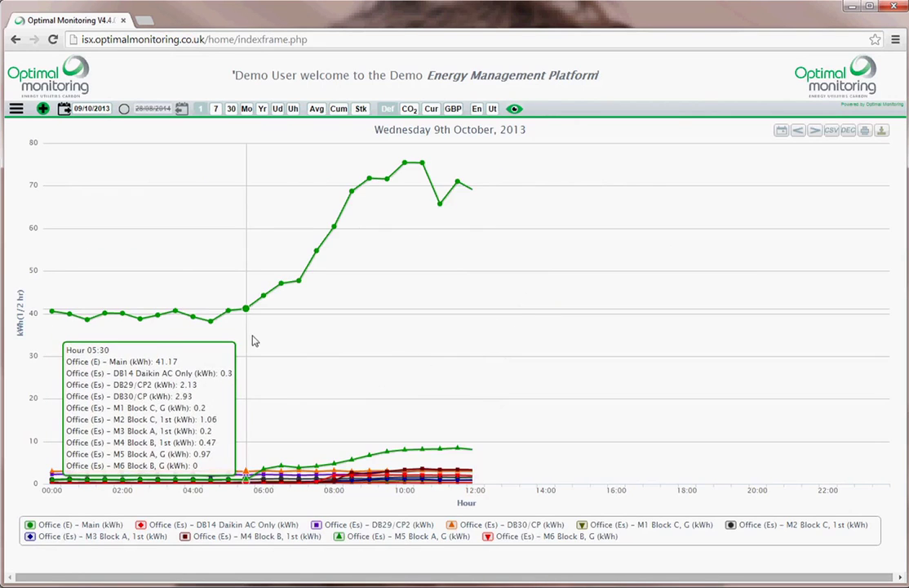
Step: Redraw the chart with the items stacked and change the Office (E) - Main series to a line
left_click(360, 109)
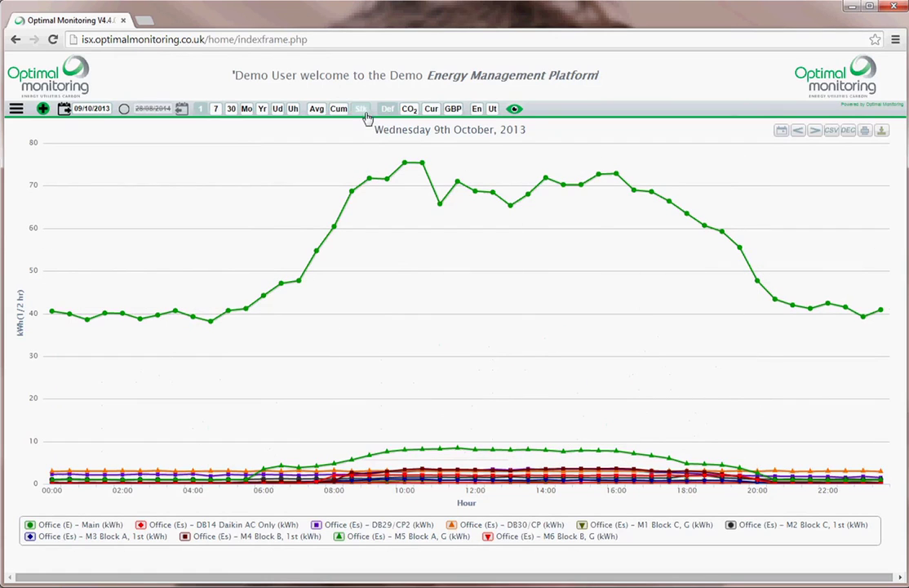
left_click(519, 113)
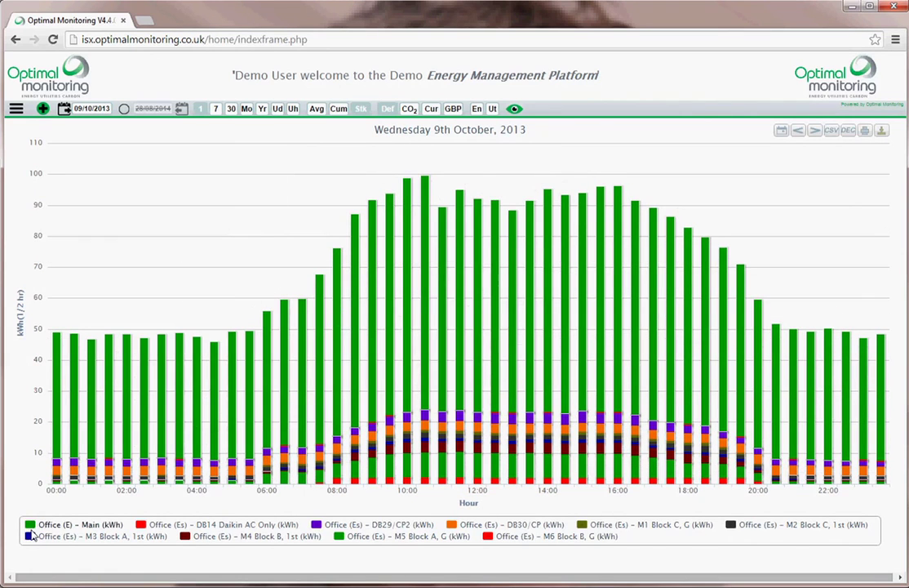
left_click(55, 474)
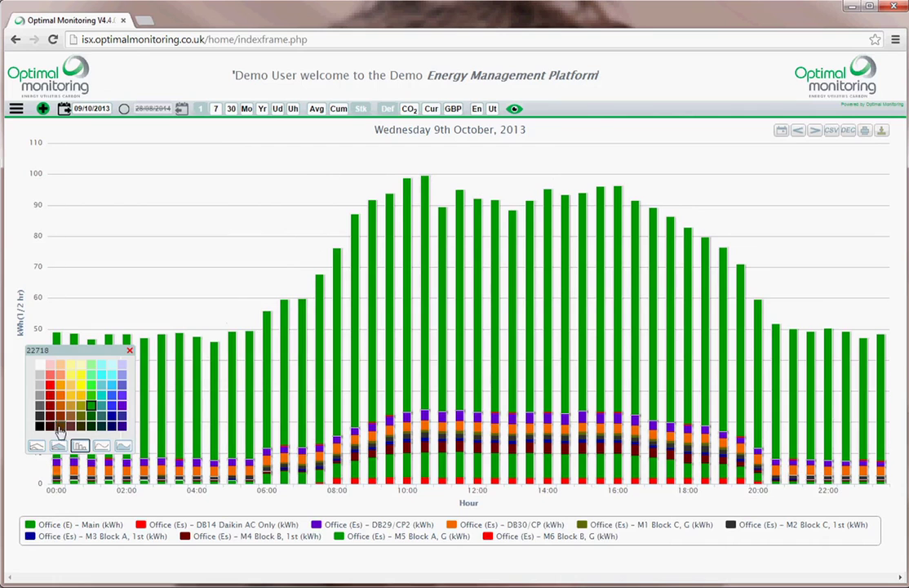
left_click(36, 445)
left_click(130, 350)
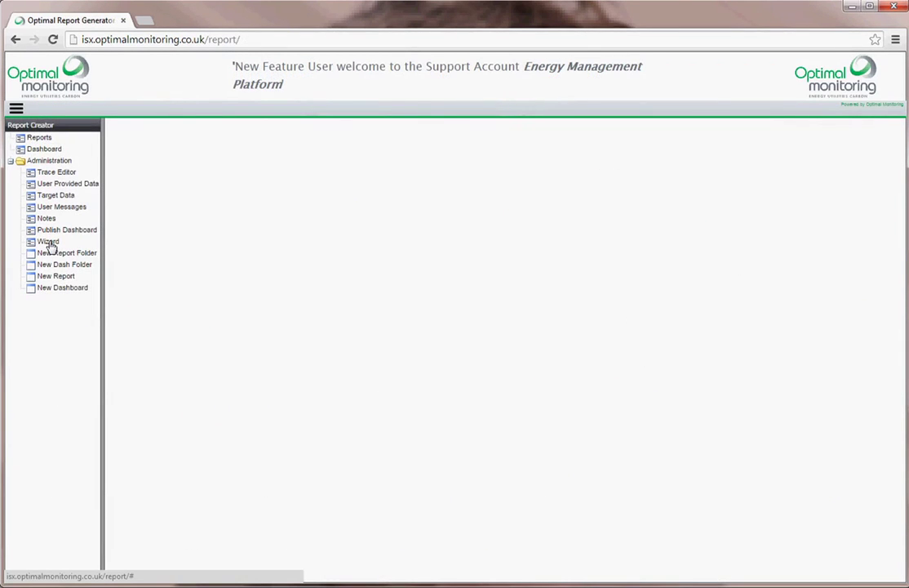
Step: Start the Dashboard Wizard and name the dashboard "My Dashboard"
left_click(48, 242)
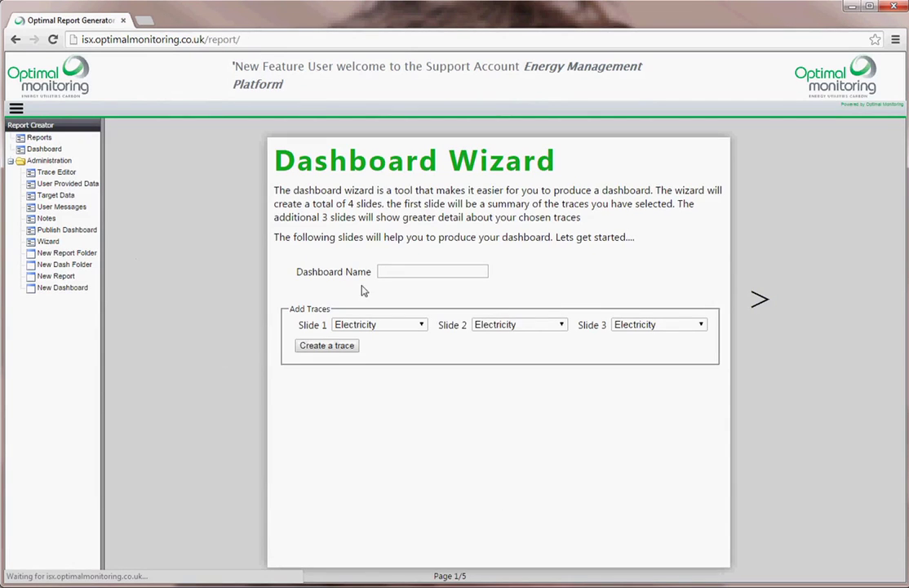
left_click(428, 271)
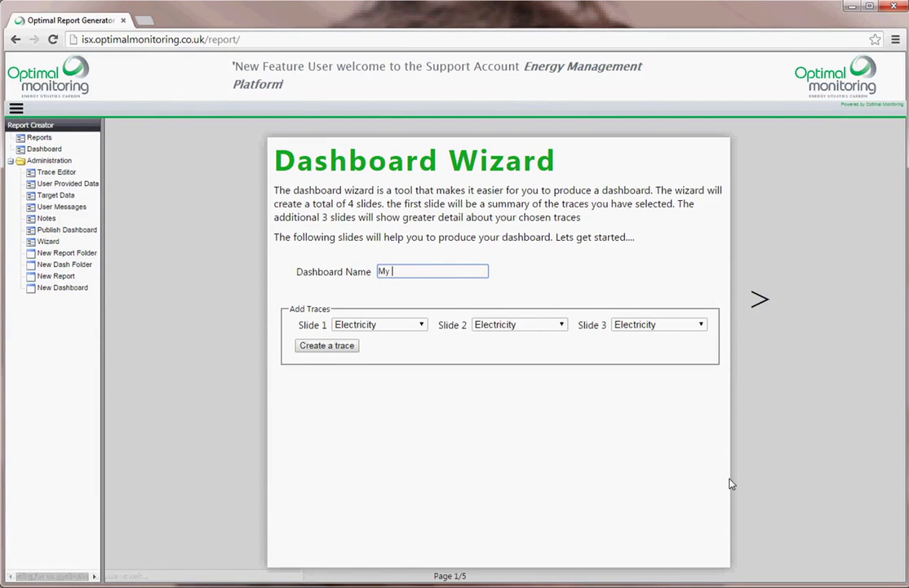
type("My Dashboard")
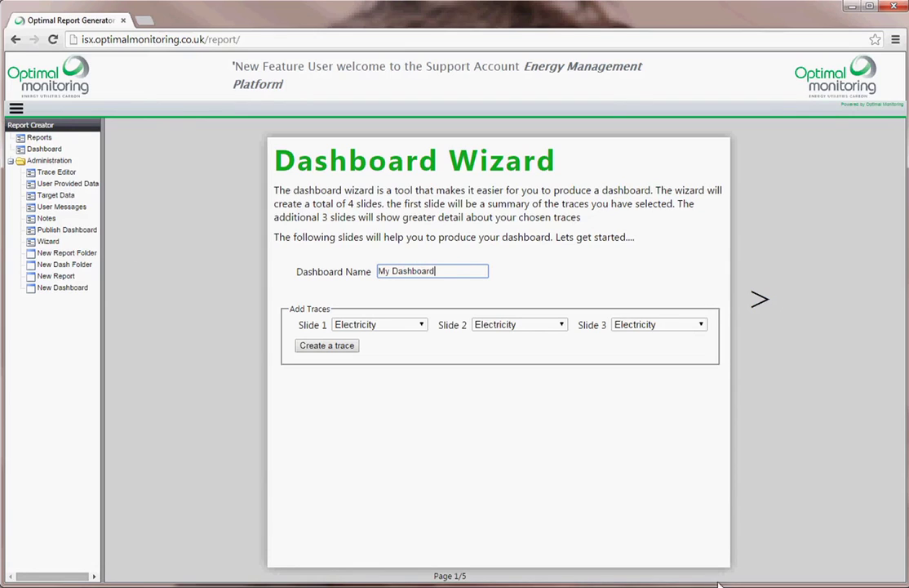
Step: Assign the Electricity trace to slide 1, Gas to slide 2 and Water to slide 3
left_click(420, 324)
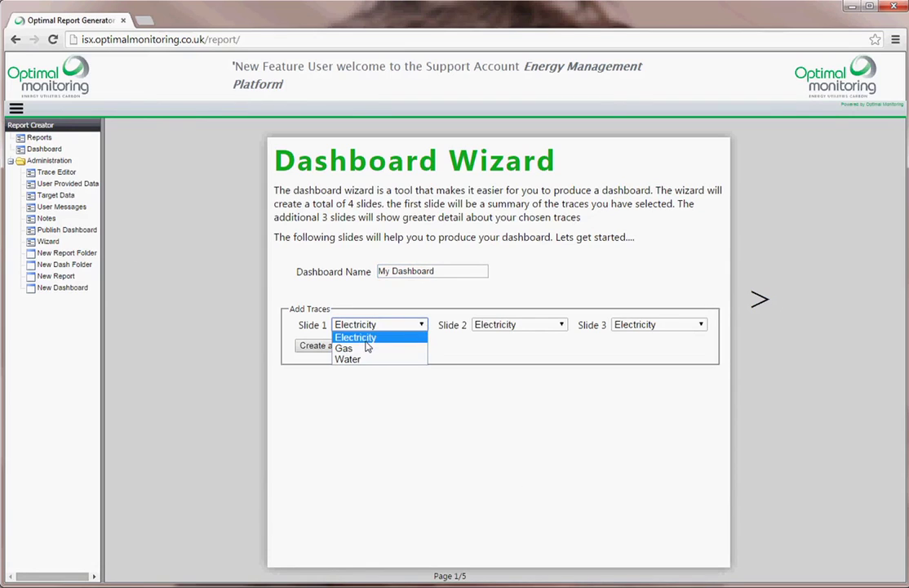
left_click(383, 338)
left_click(560, 324)
left_click(514, 349)
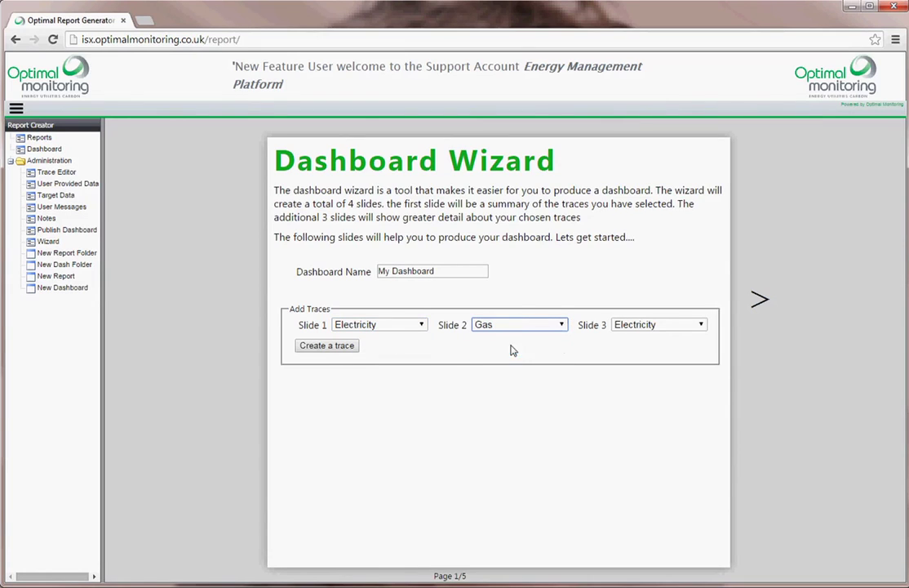
left_click(699, 324)
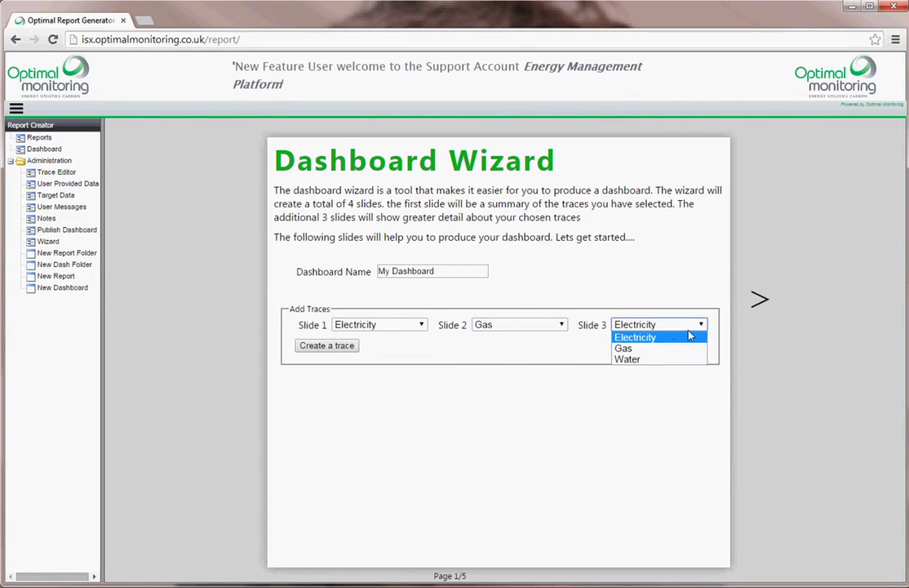
left_click(639, 360)
Step: On the Summary slide, set the message to "Welcome" and enter the site's post code
left_click(754, 304)
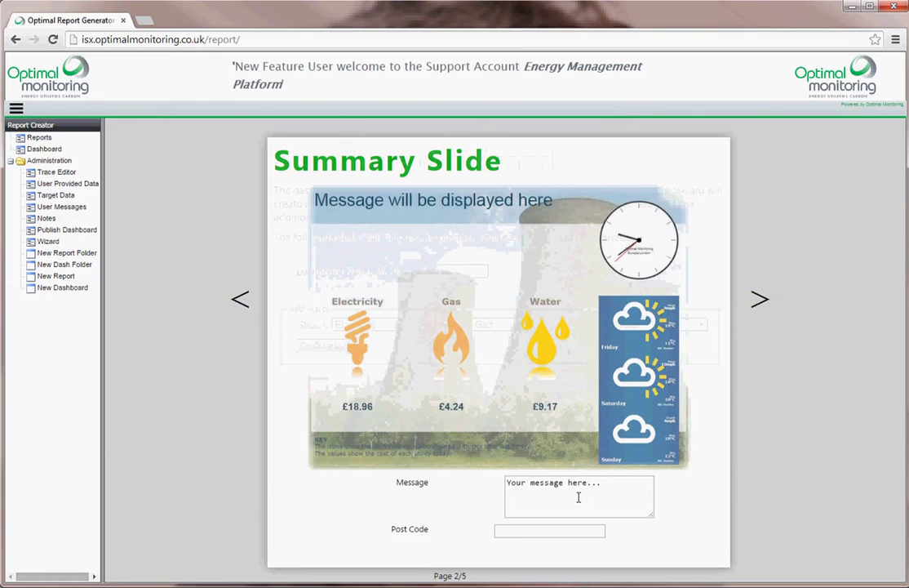
left_click(605, 482)
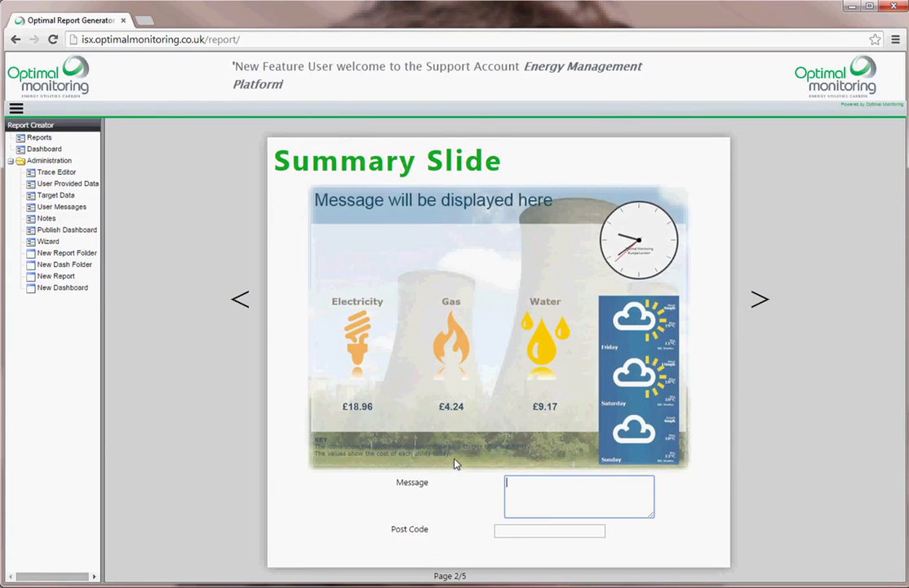
type("Welcome")
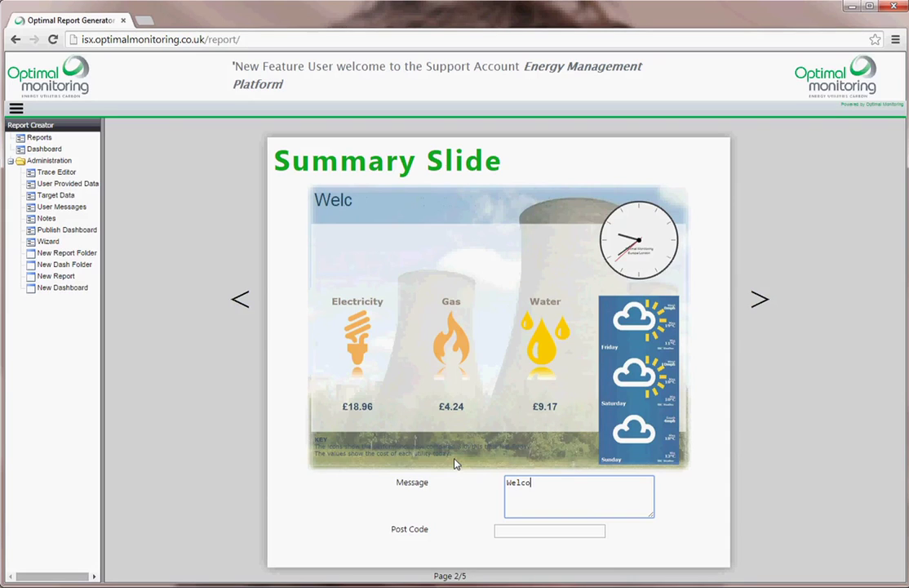
left_click(506, 529)
type("HP1")
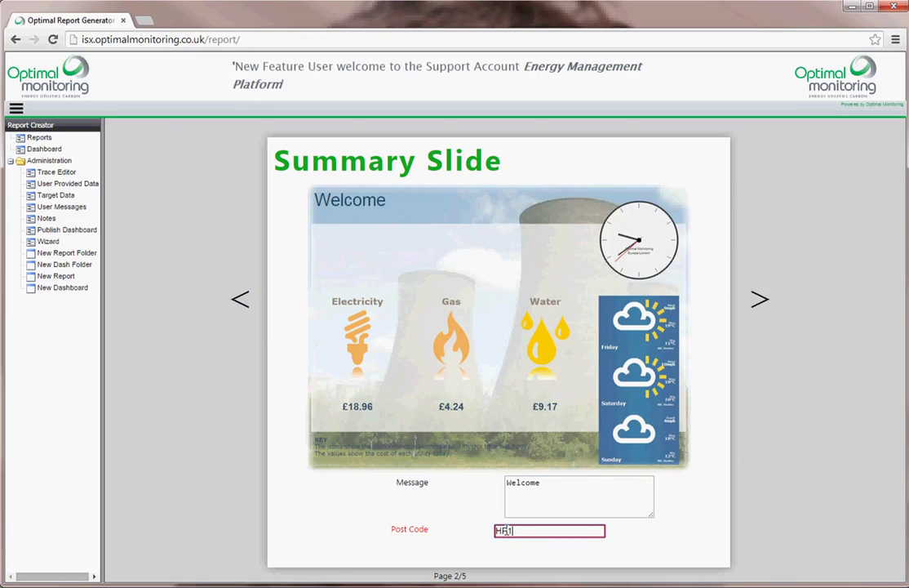
type("R13 6LA")
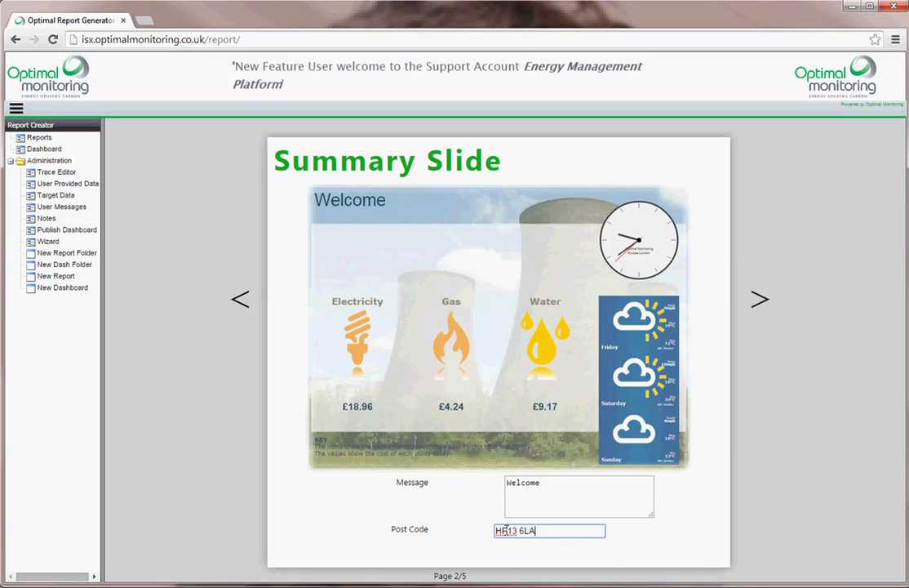
Step: Set the Electricity slide's message to "Electricity" and the Gas slide's message to "Gas"
left_click(759, 302)
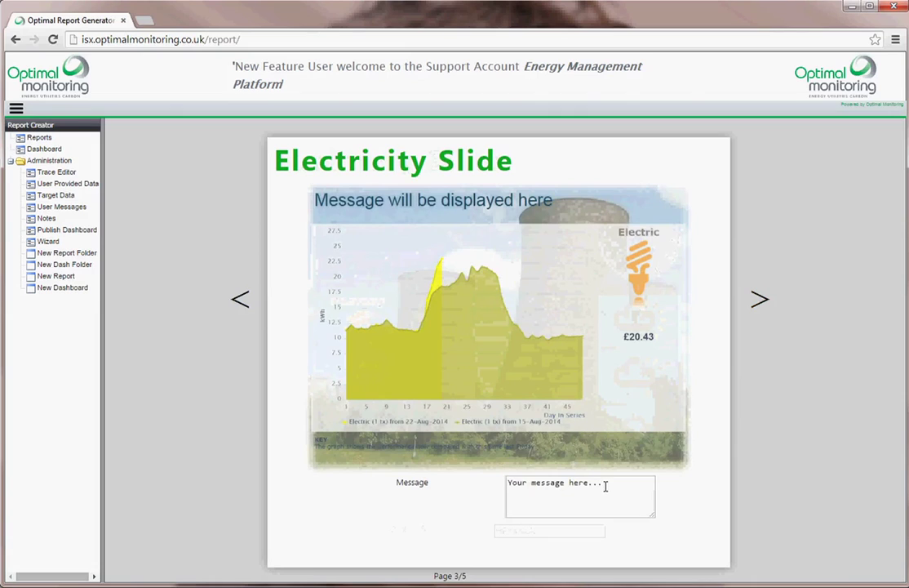
left_click(605, 487)
type("Electricity")
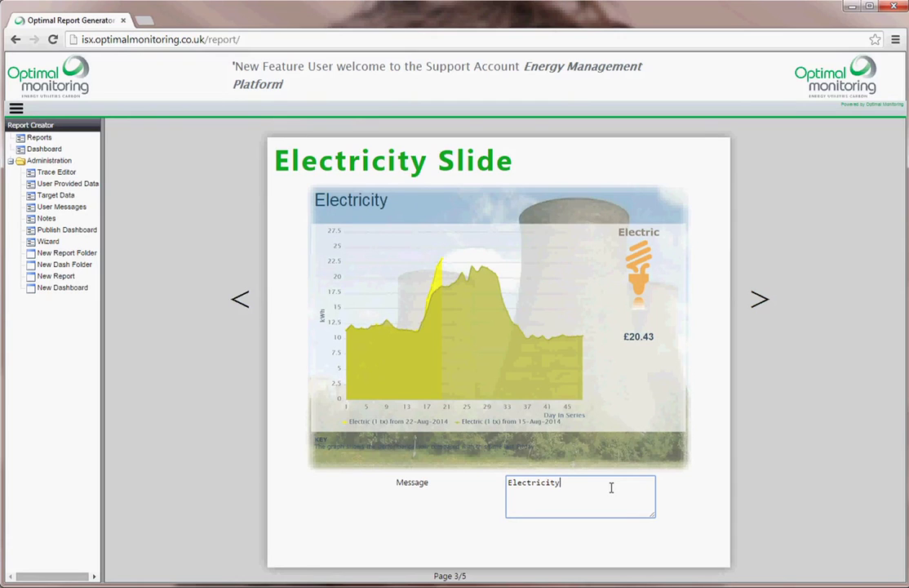
left_click(760, 302)
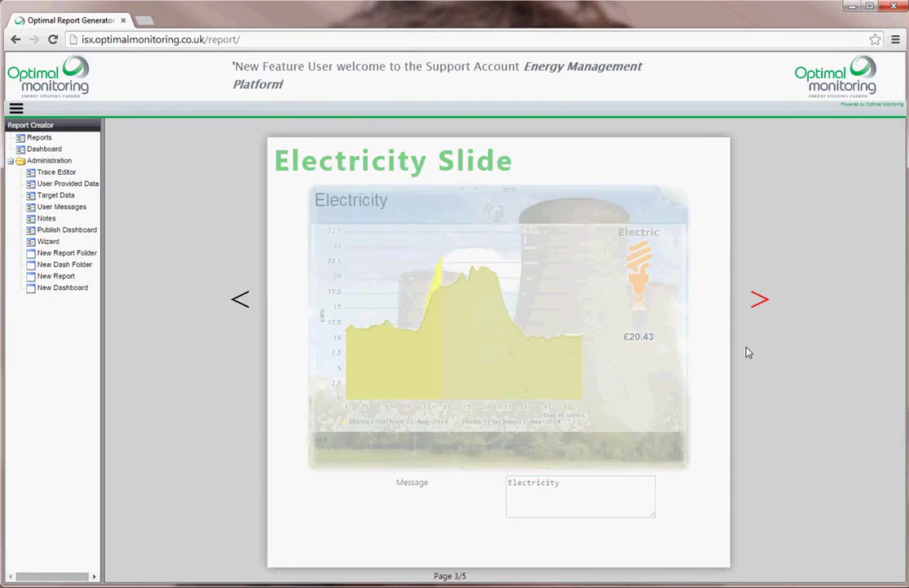
left_click(577, 483)
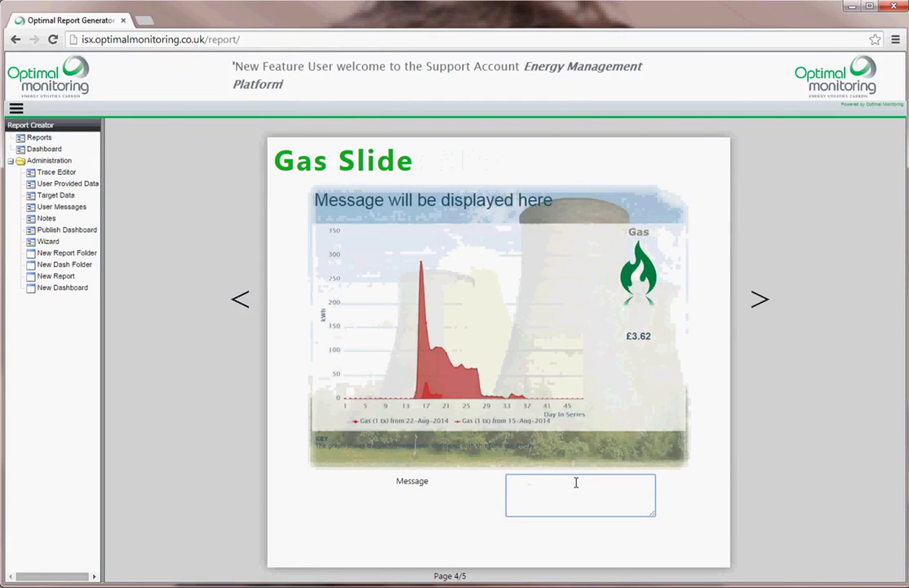
type("Gas")
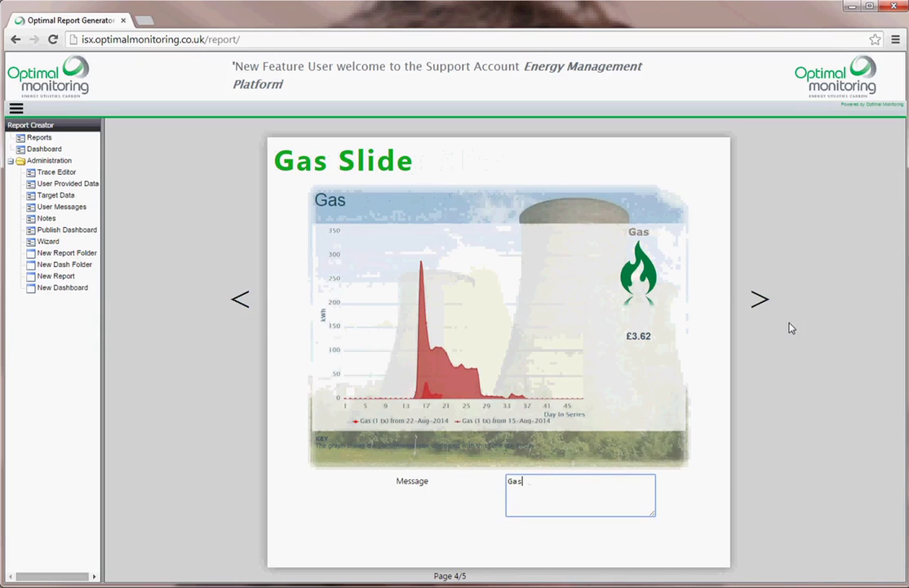
Step: Set the Water slide's message to "Water" and create the dashboard
left_click(757, 301)
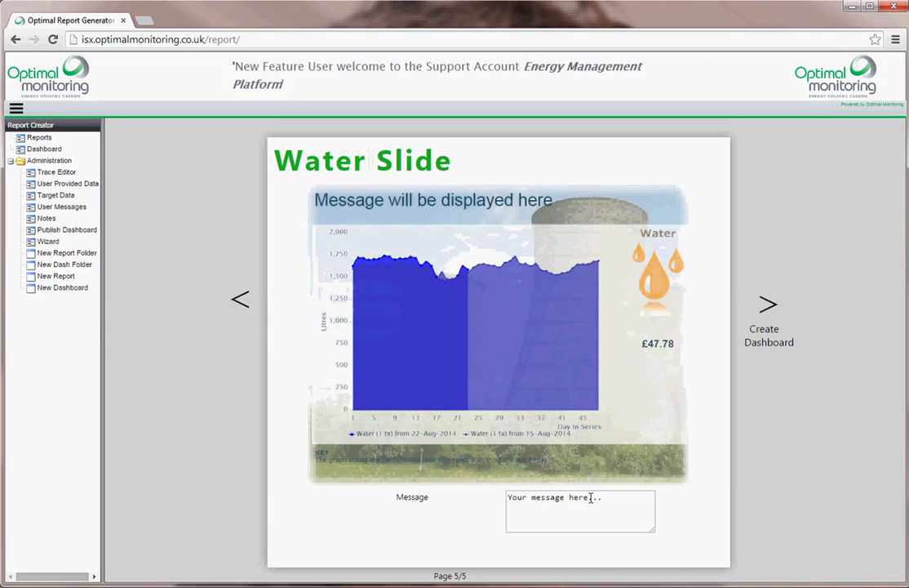
left_click(653, 521)
type("Water")
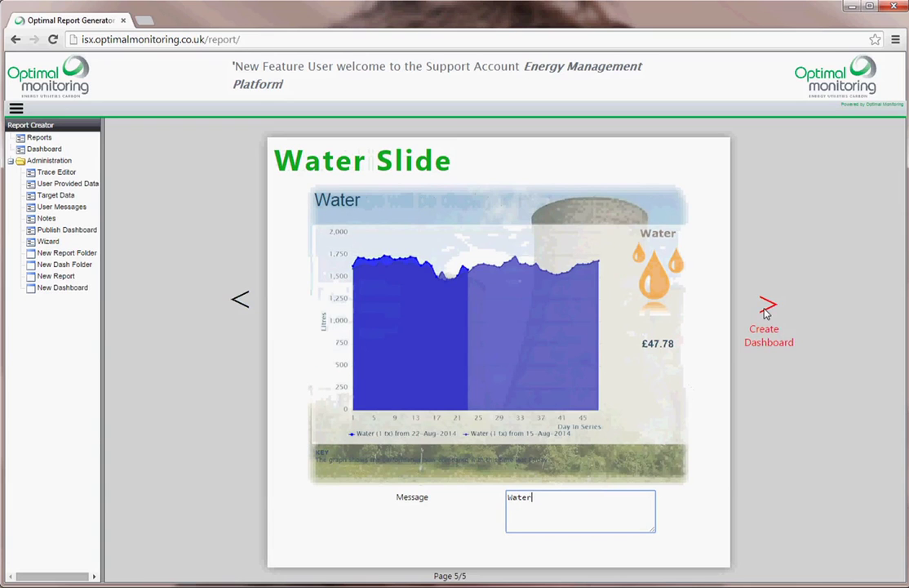
left_click(767, 306)
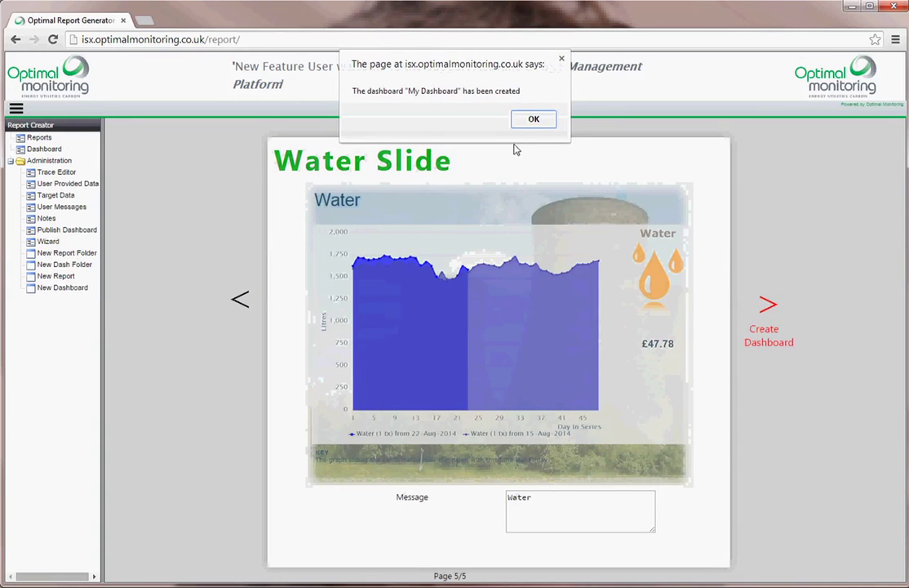
left_click(533, 120)
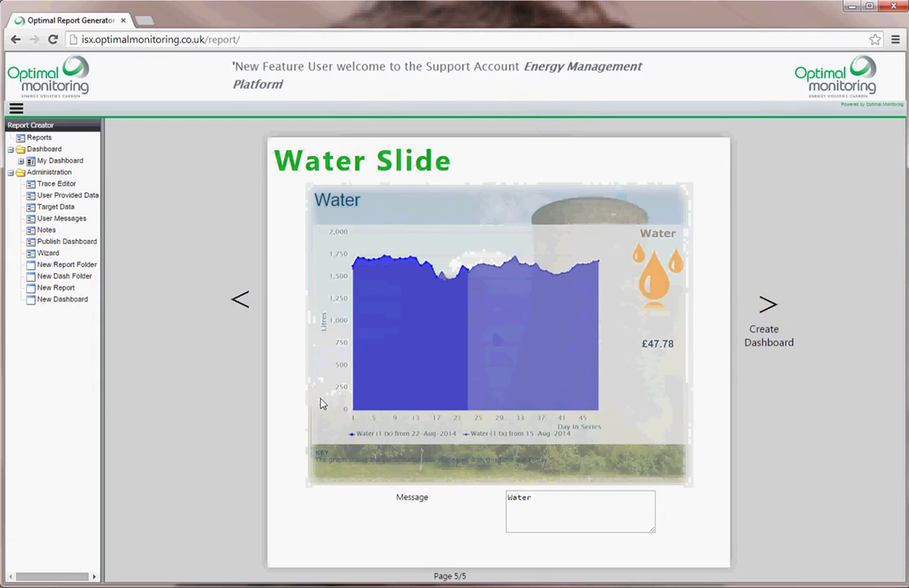
Step: Open My Dashboard and view its slides in the resized and full-size previews
left_click(63, 162)
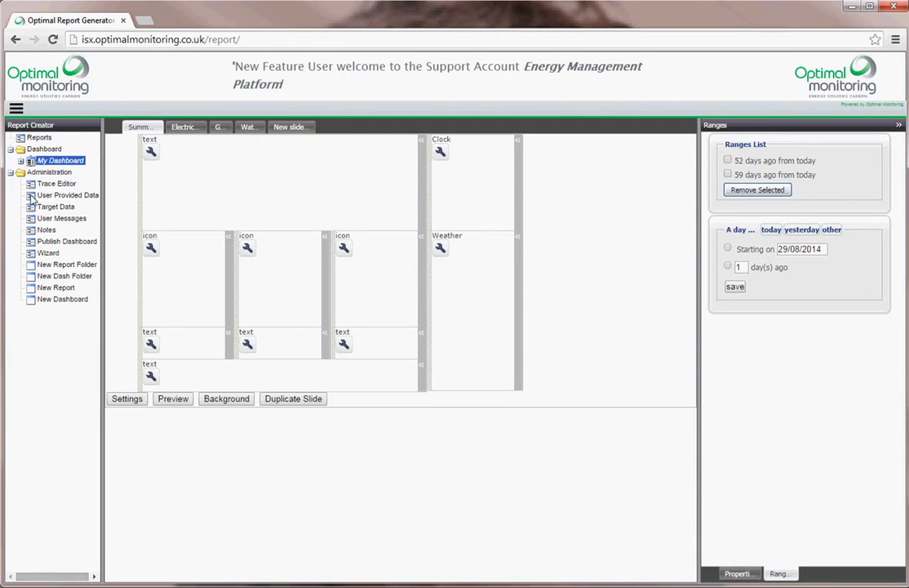
left_click(22, 161)
left_click(59, 172)
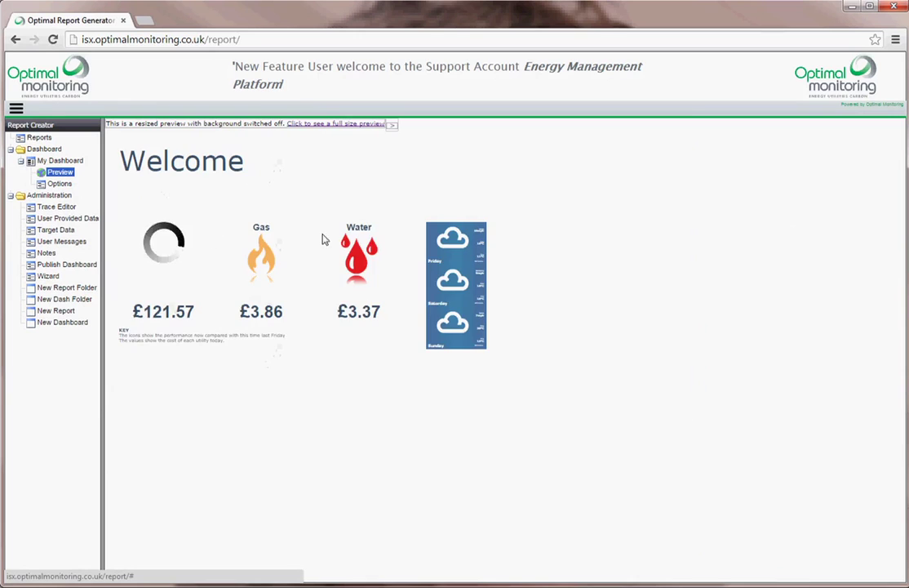
left_click(353, 124)
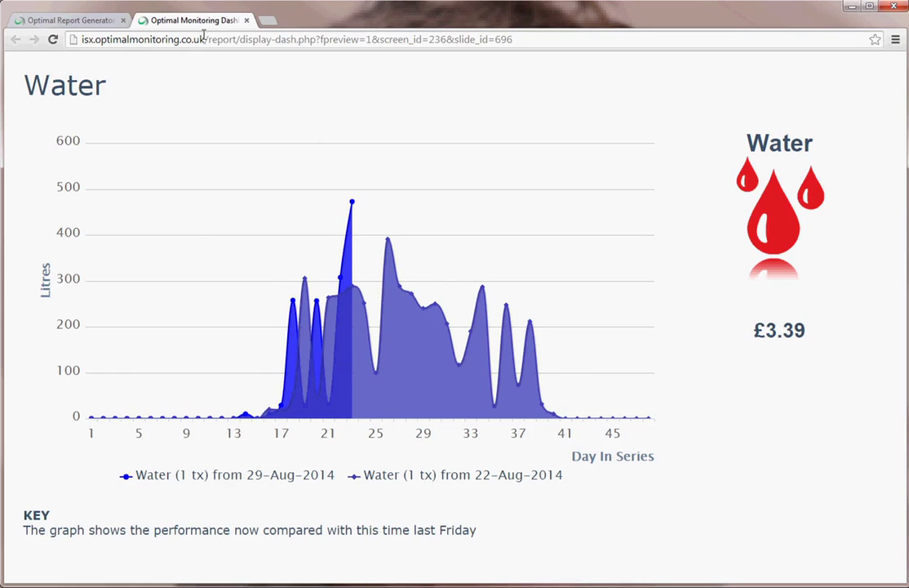
left_click(246, 21)
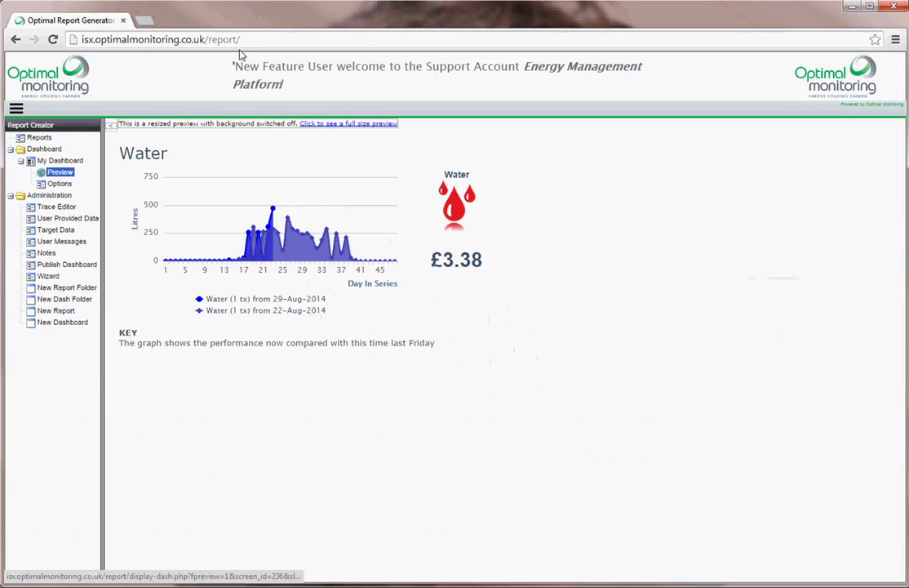
Step: Return to the My Dashboard layout and open the properties of the Summary slide's Electricity icon
left_click(54, 170)
left_click(54, 160)
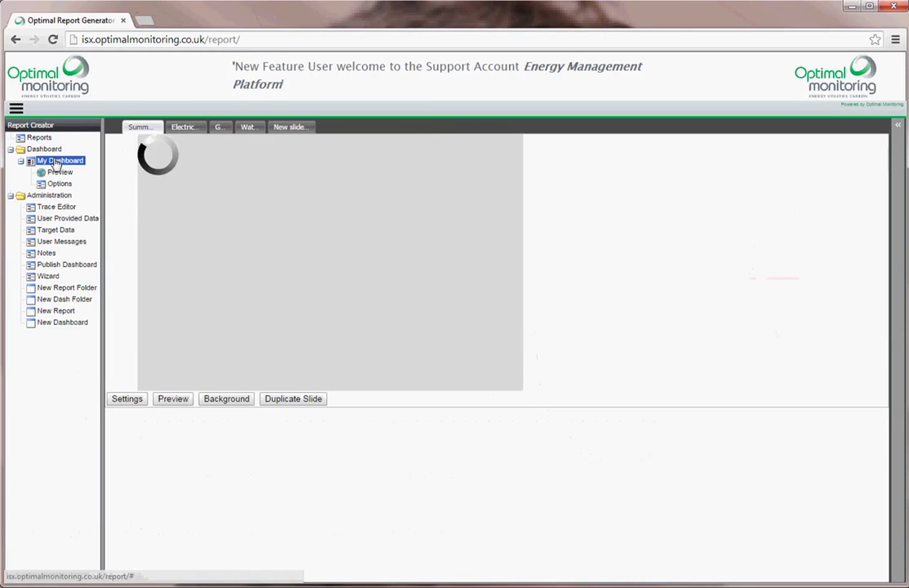
left_click(149, 248)
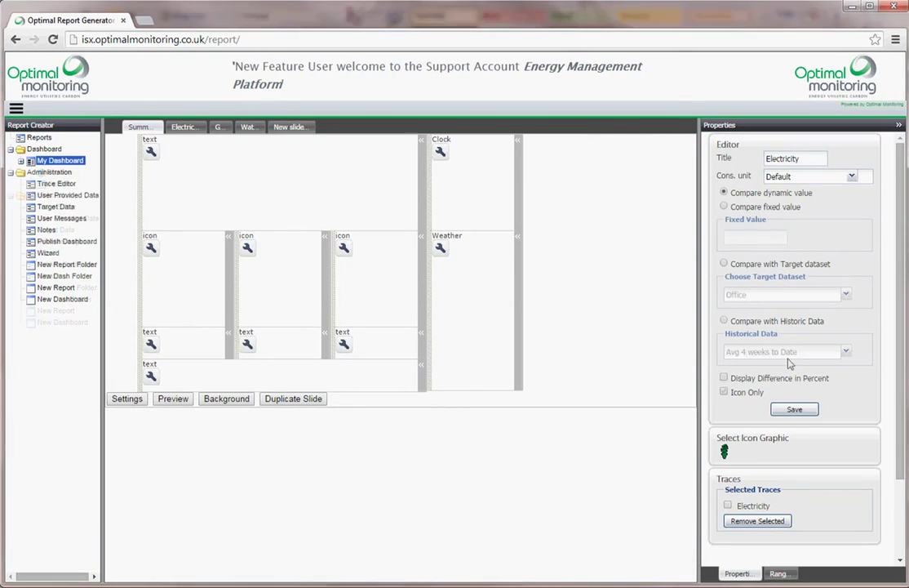
Step: Set the Electricity icon to compare with the Office target dataset and save its properties
left_click(724, 265)
left_click(845, 294)
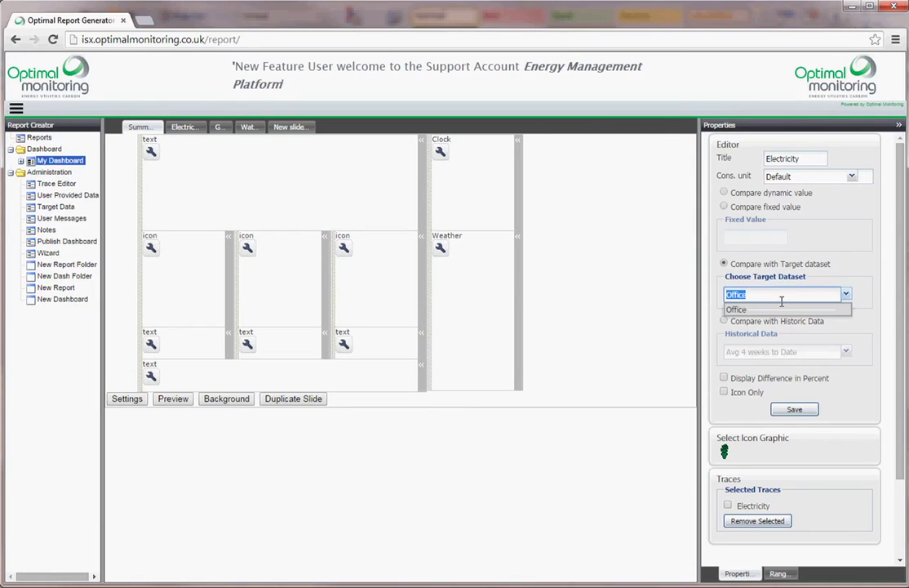
left_click(743, 310)
left_click(798, 411)
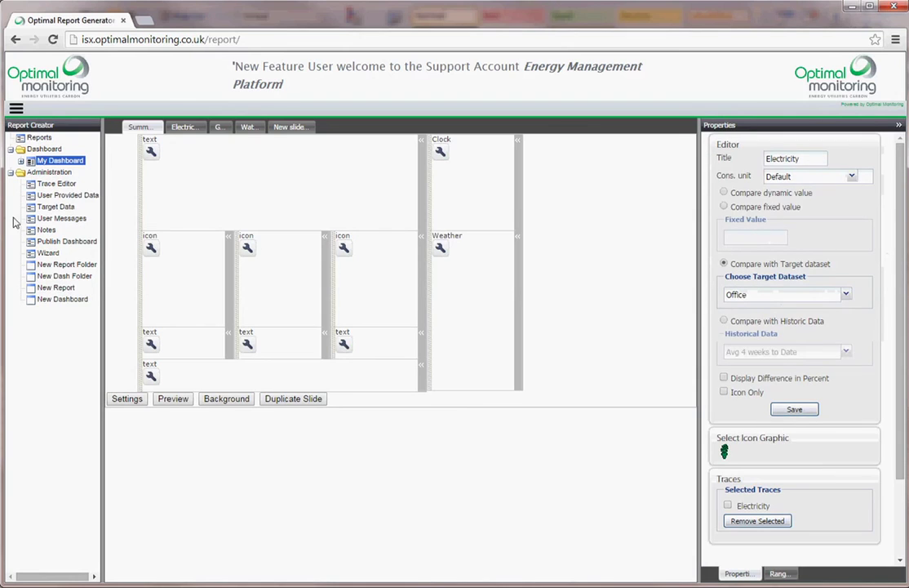
Step: Open the target data sets and view the data of the Office site's test dataset
left_click(47, 207)
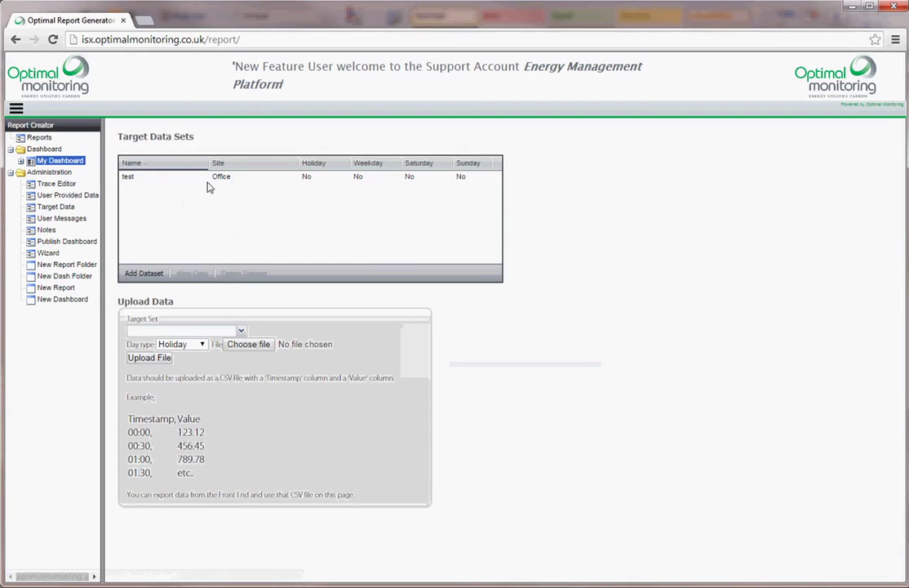
left_click(179, 177)
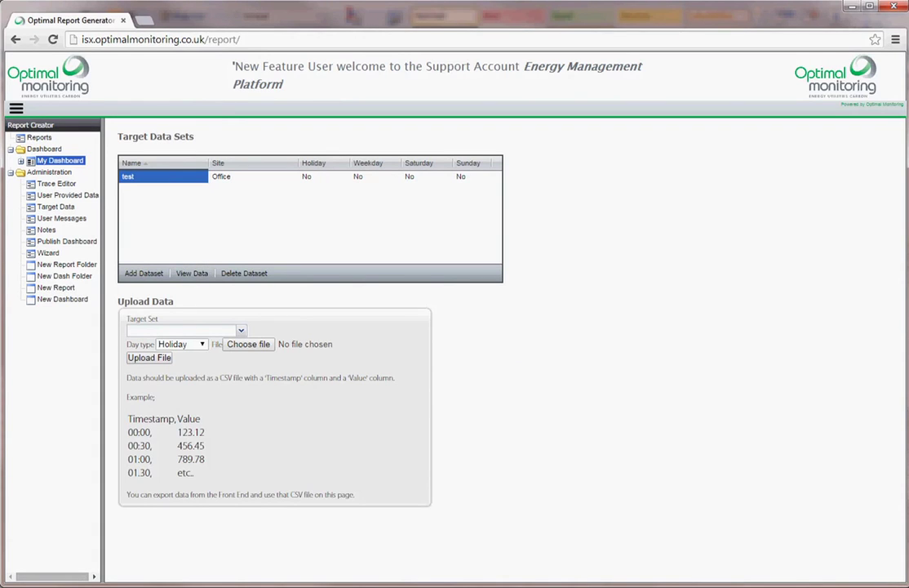
left_click(192, 273)
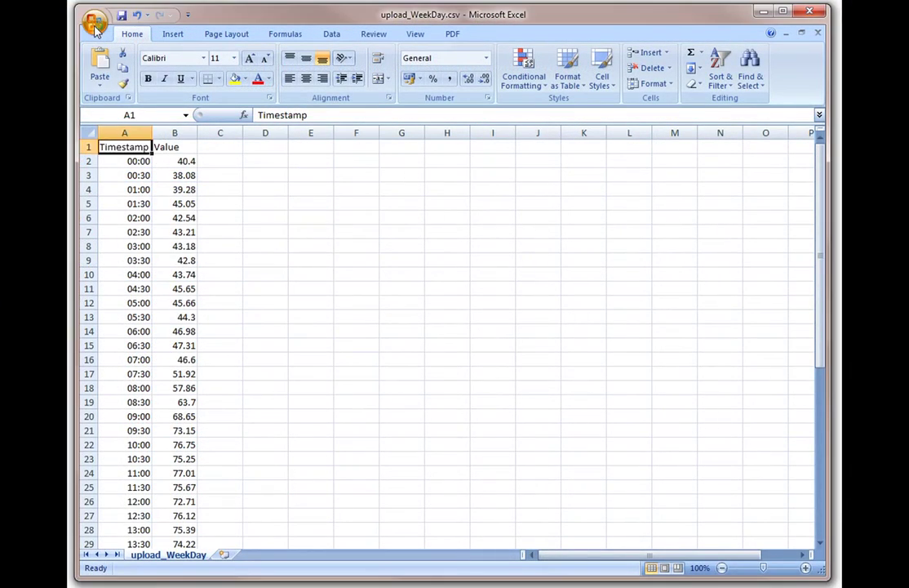
Step: Upload the Excel file upload_WeekDay.csv as weekday data to the test target set and view the dataset's data
left_click(95, 23)
left_click(124, 146)
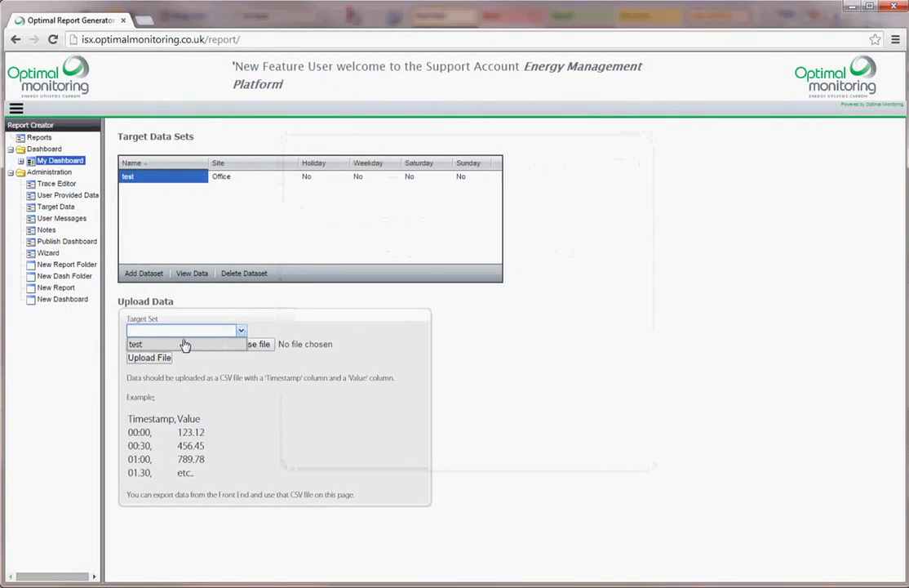
left_click(295, 326)
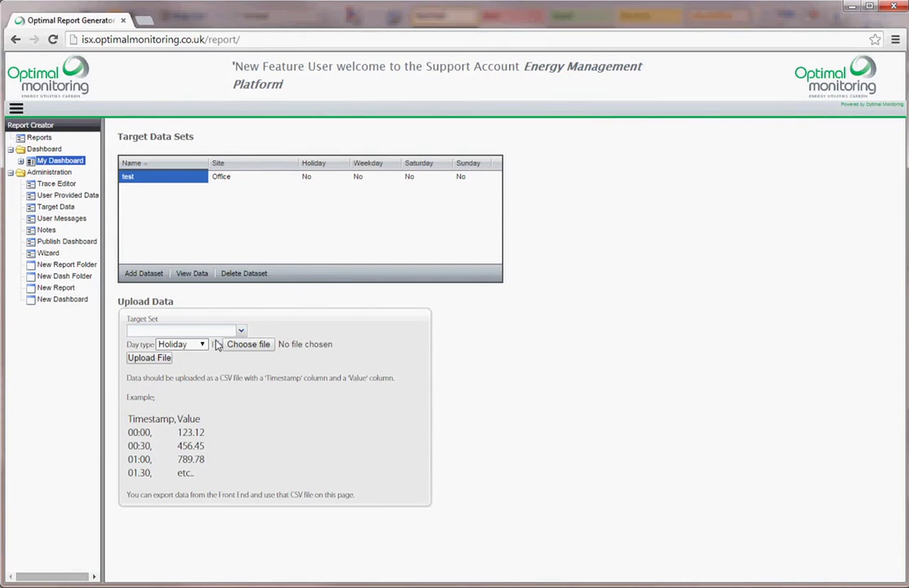
left_click(168, 350)
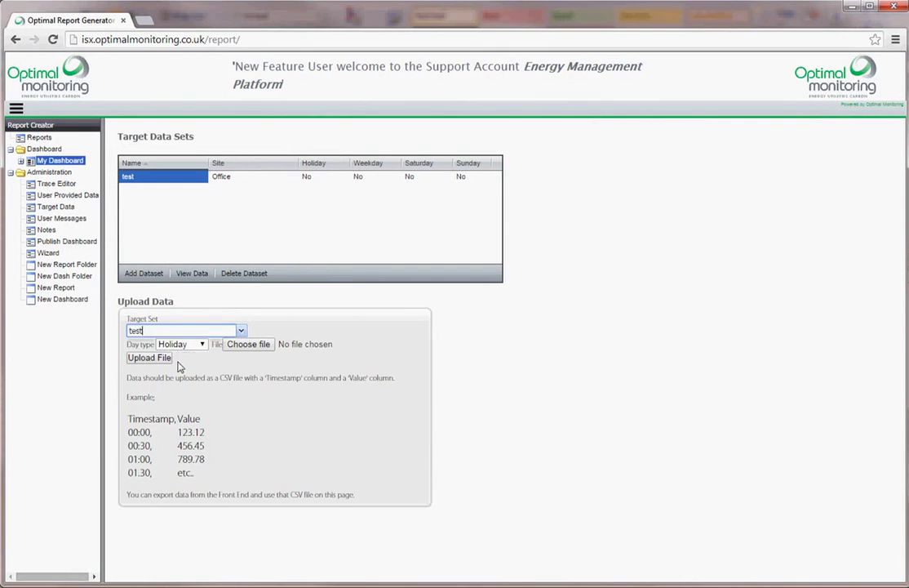
left_click(165, 368)
left_click_drag(597, 221, 610, 164)
left_click(590, 139)
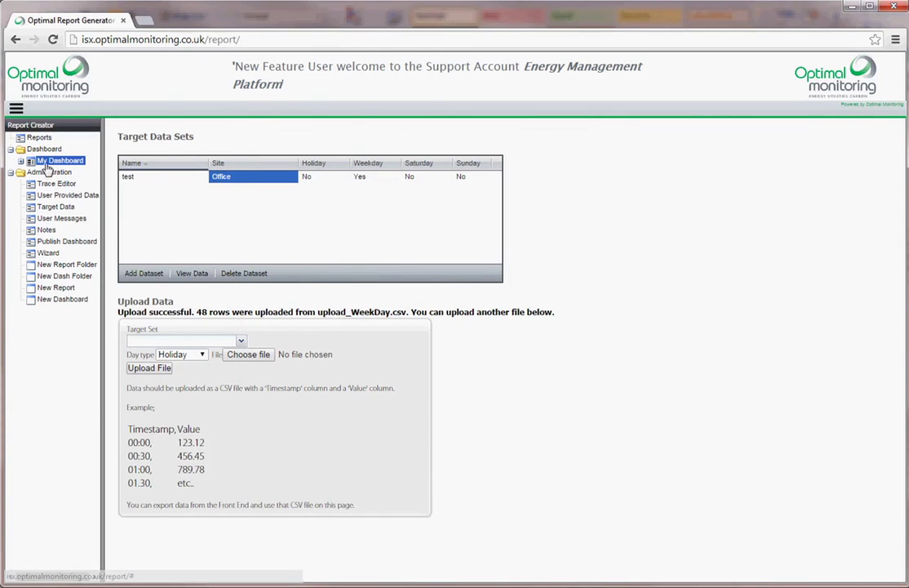
Step: Reopen My Dashboard, show the Electricity icon's properties and view the Summary slide's preview
left_click(36, 138)
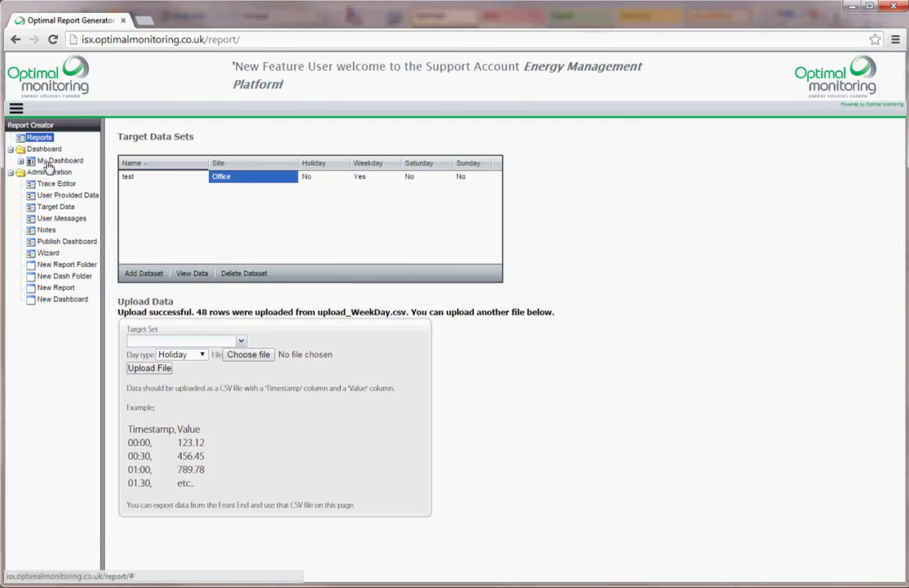
left_click(57, 161)
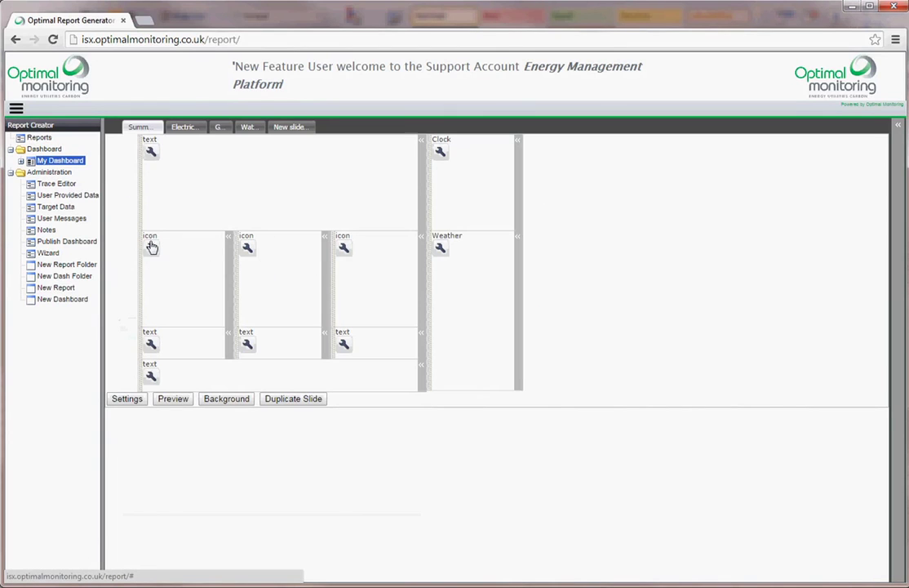
left_click(150, 247)
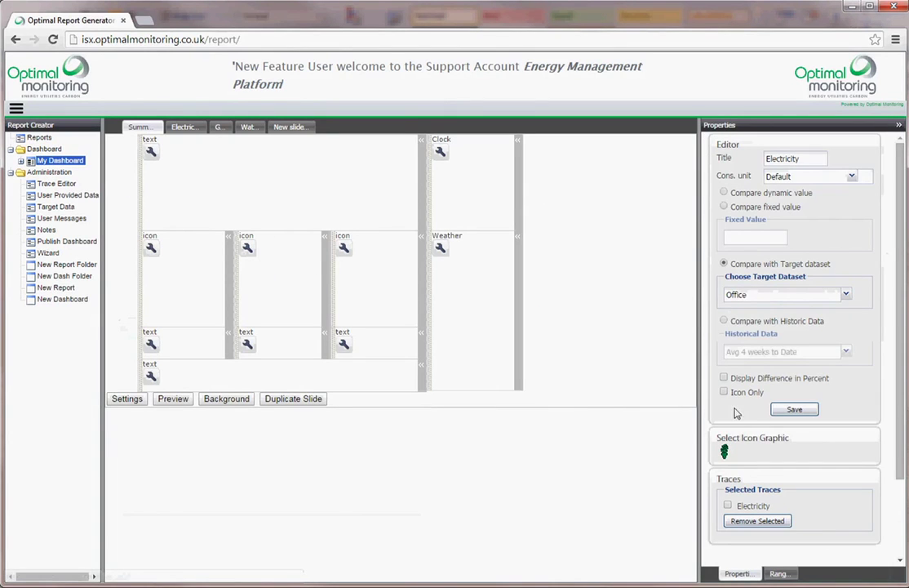
left_click(188, 397)
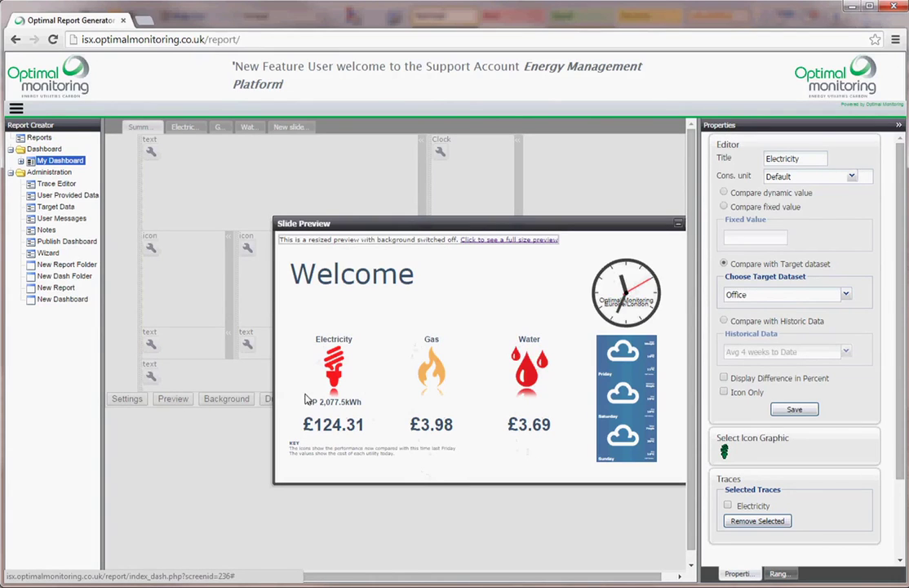
left_click_drag(560, 225, 495, 201)
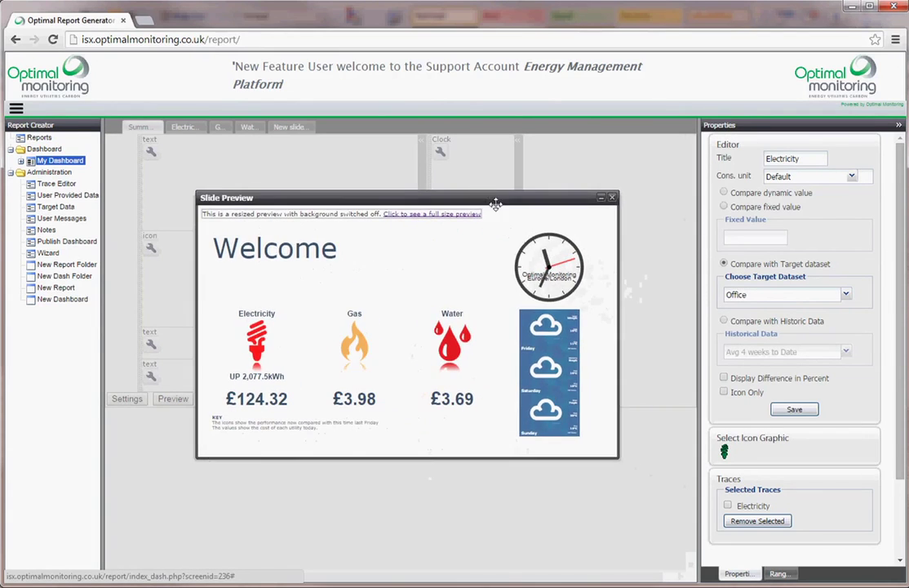
left_click(612, 198)
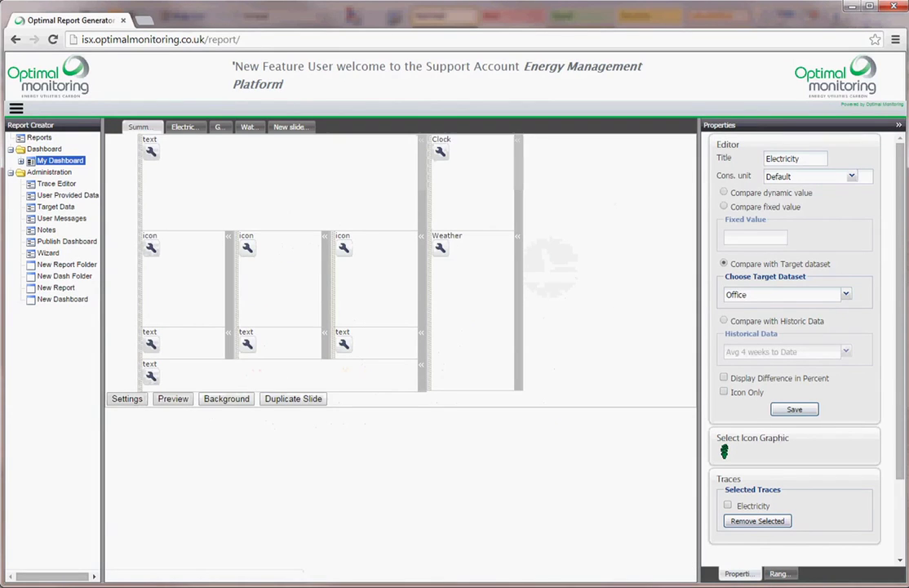
Step: Mark My Dashboard as published in its options and save the setting
left_click(20, 162)
left_click(59, 183)
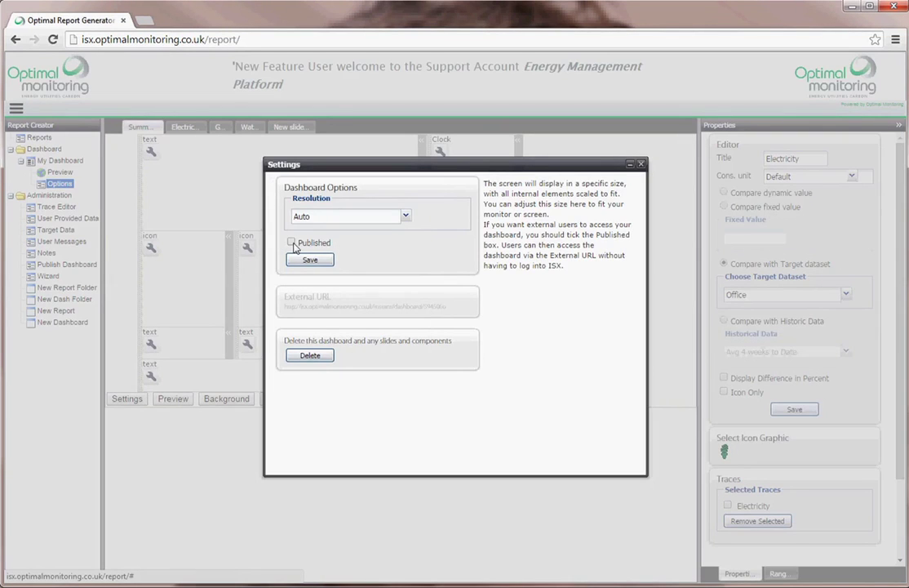
left_click(291, 243)
left_click(310, 259)
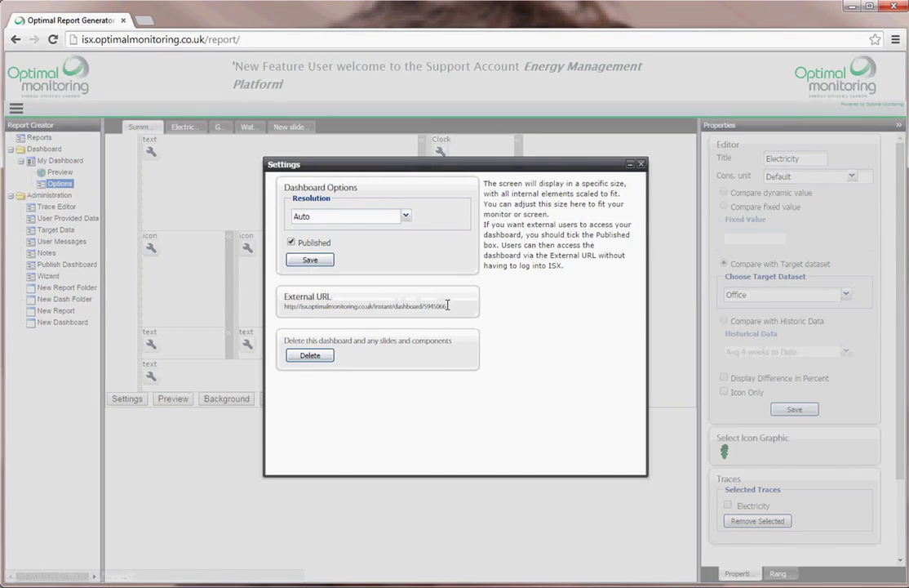
Step: Copy the dashboard's external URL, view the published dashboard in a new browser tab, and return to the layout
left_click_drag(447, 305, 280, 304)
key("ctrl+c")
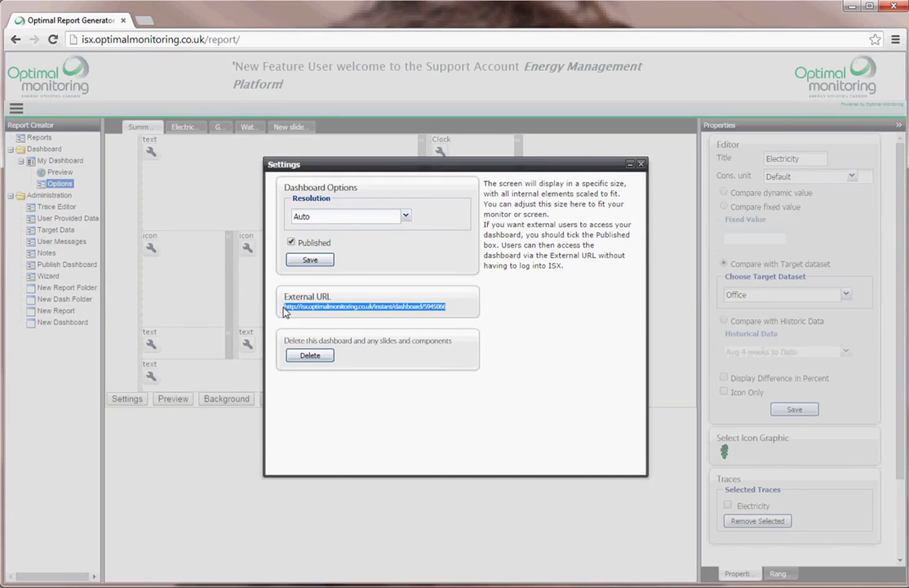
left_click(143, 20)
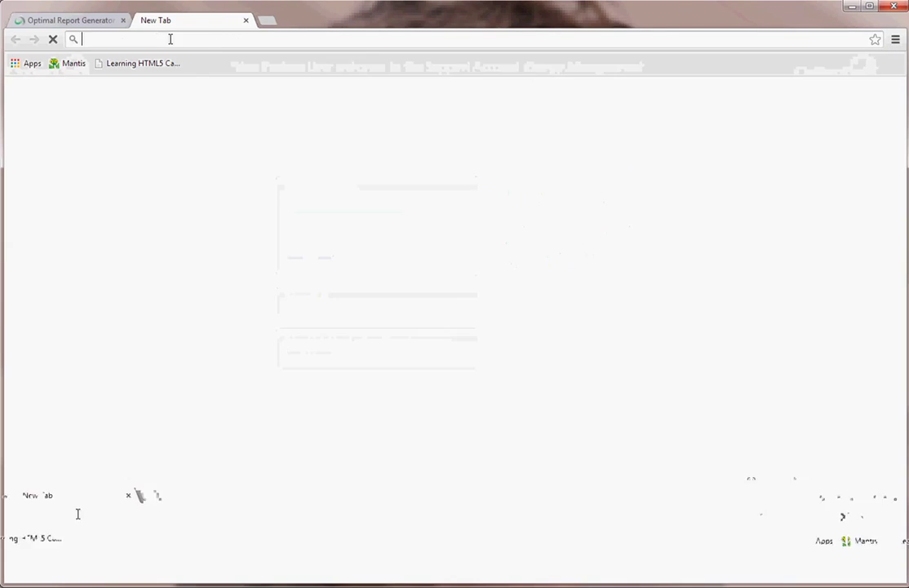
key("ctrl+v")
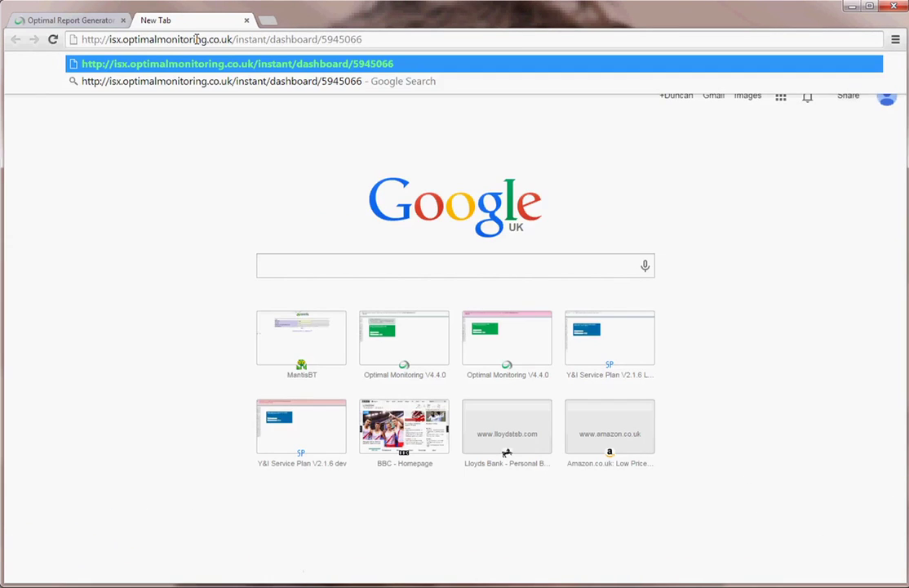
key("Return")
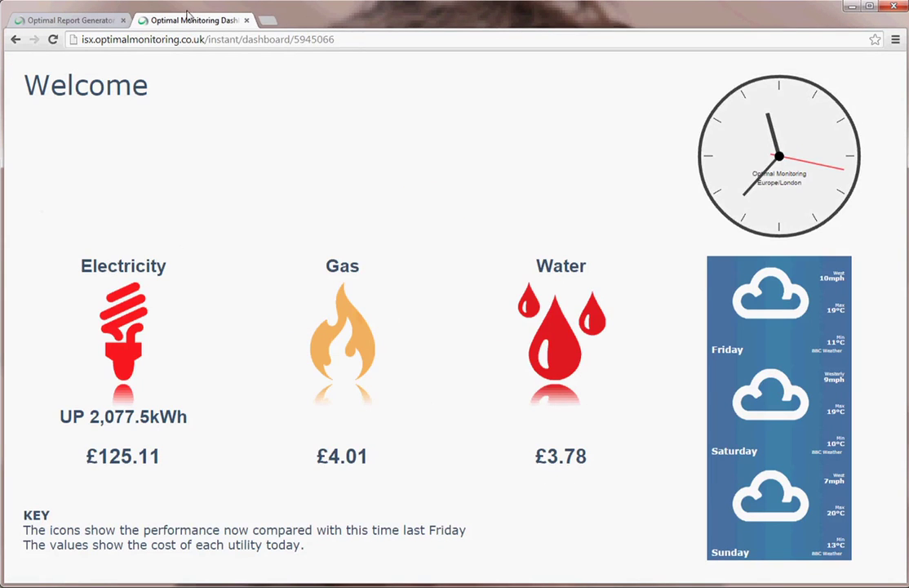
left_click(247, 22)
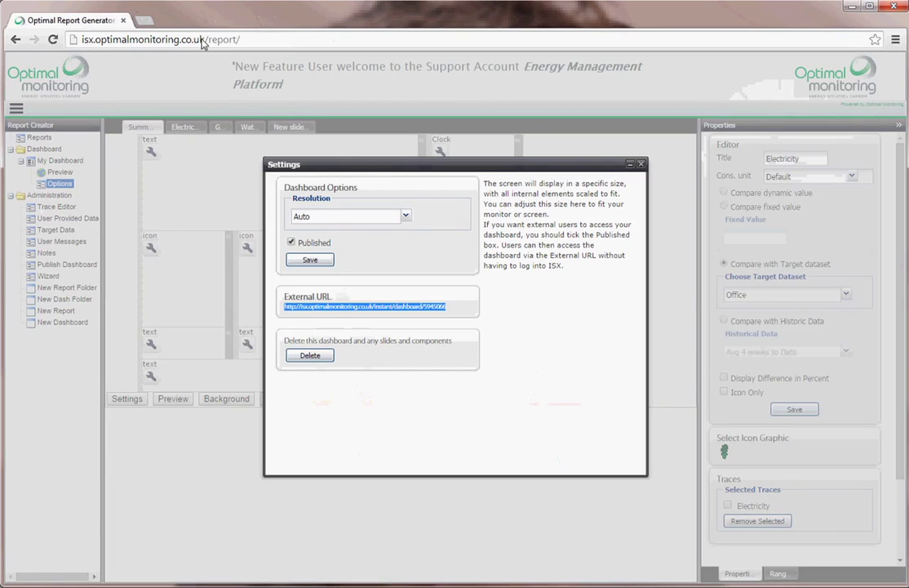
left_click(643, 164)
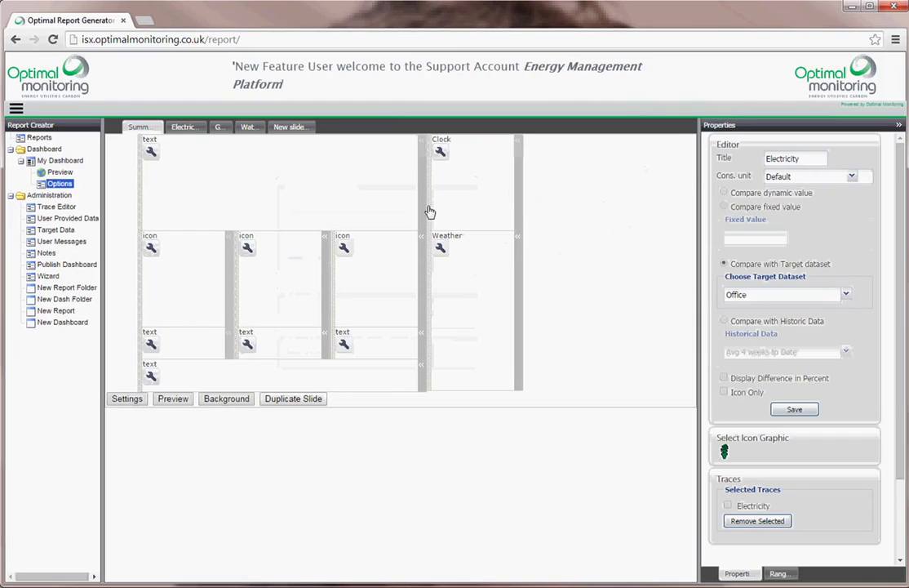
Step: Create a dashboard publication named "Pub 1" in the split-screen style with the video on the right, and save it
left_click(66, 265)
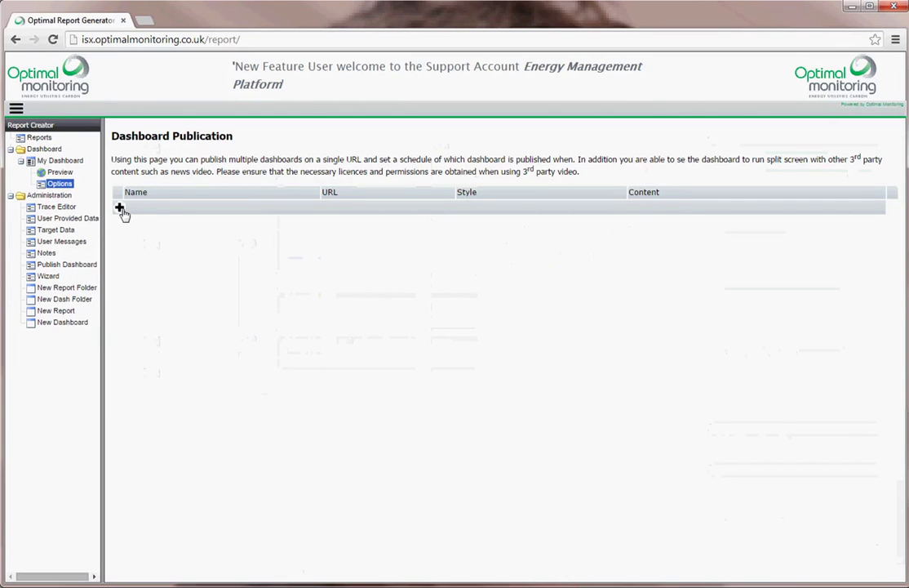
left_click(120, 208)
left_click(248, 255)
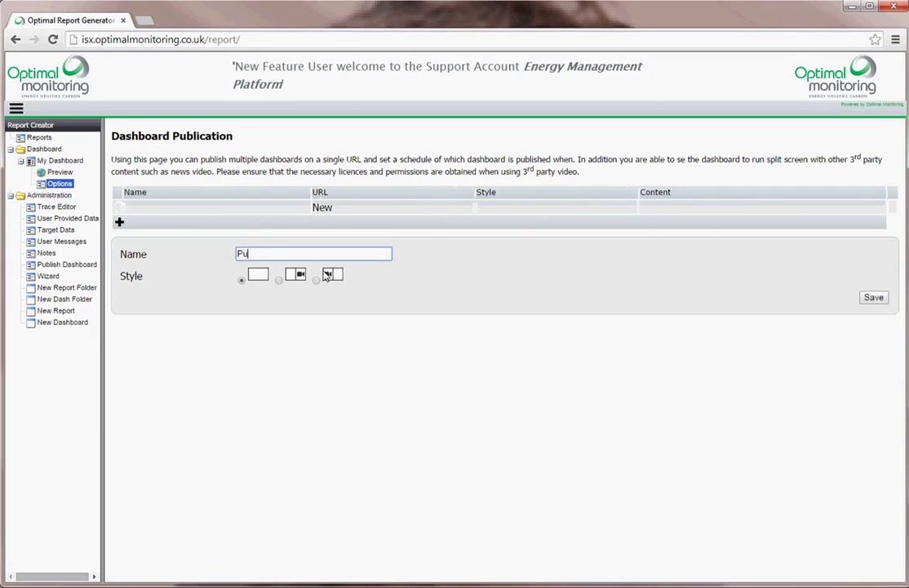
left_click(279, 280)
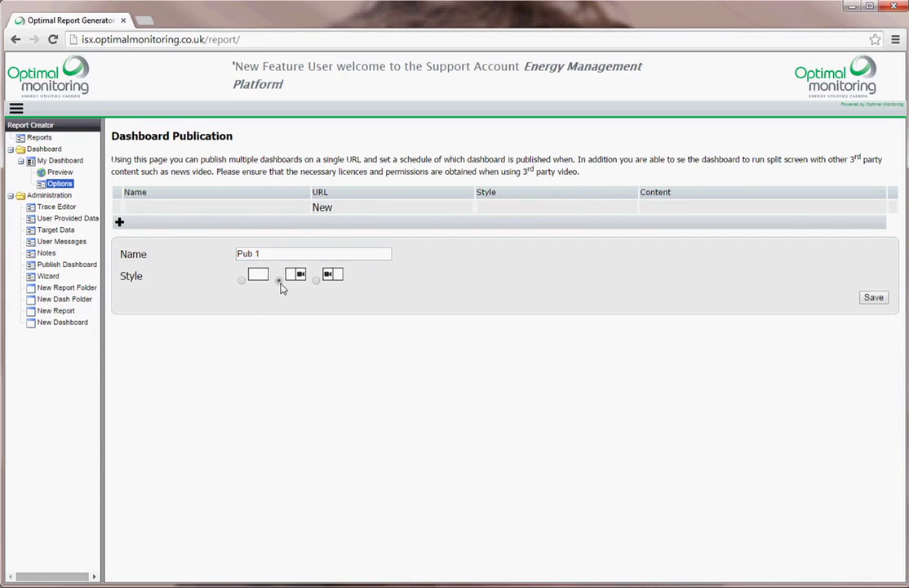
left_click(874, 298)
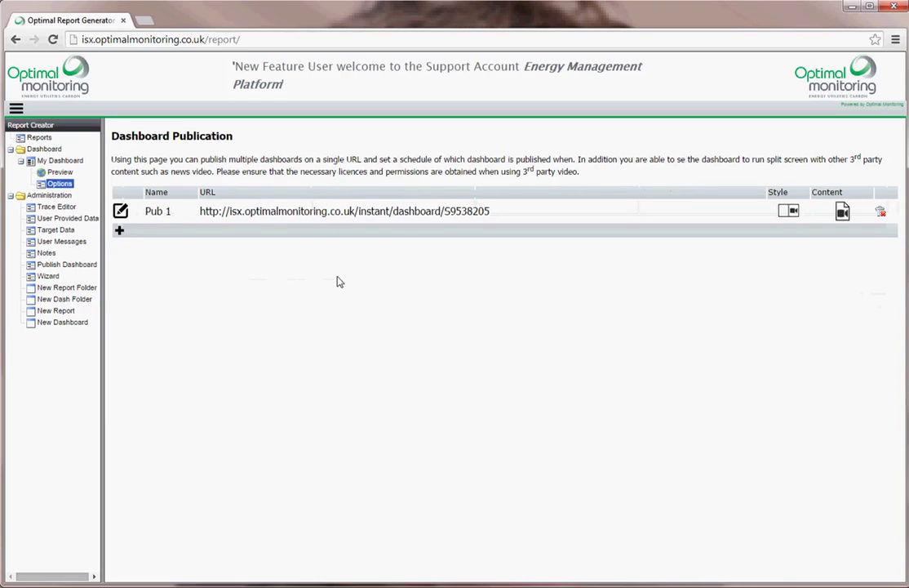
Step: Open the Pub 1 schedule and assign My Dashboard to it with Low priority
left_click(155, 213)
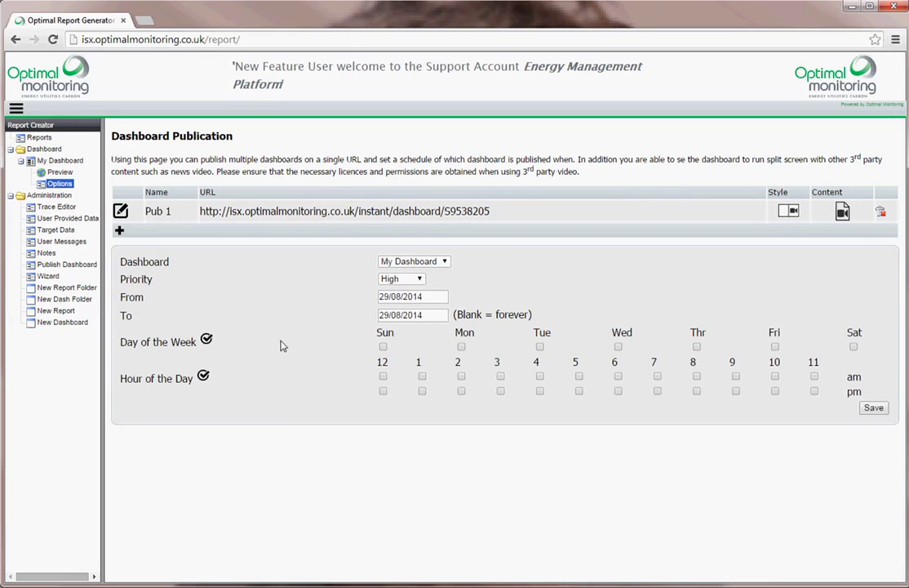
left_click(446, 262)
left_click(412, 270)
left_click(421, 280)
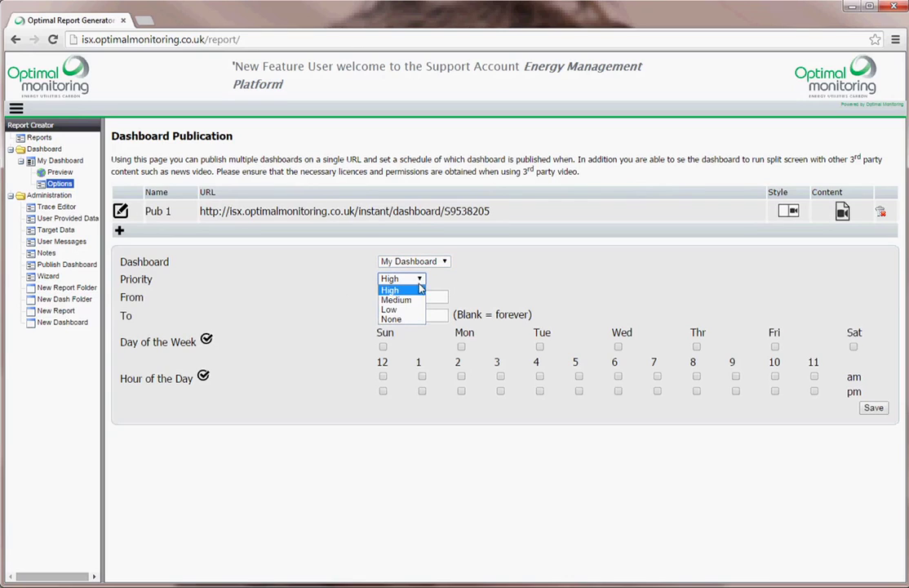
left_click(399, 309)
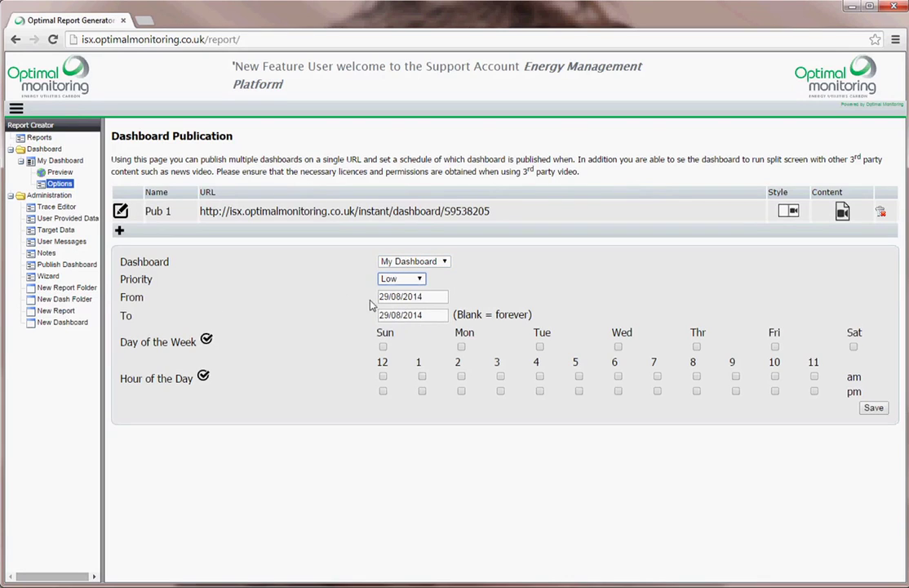
Step: Schedule the dashboard from 01/01/2000 with no end date, on every day of the week and every hour
left_click(435, 296)
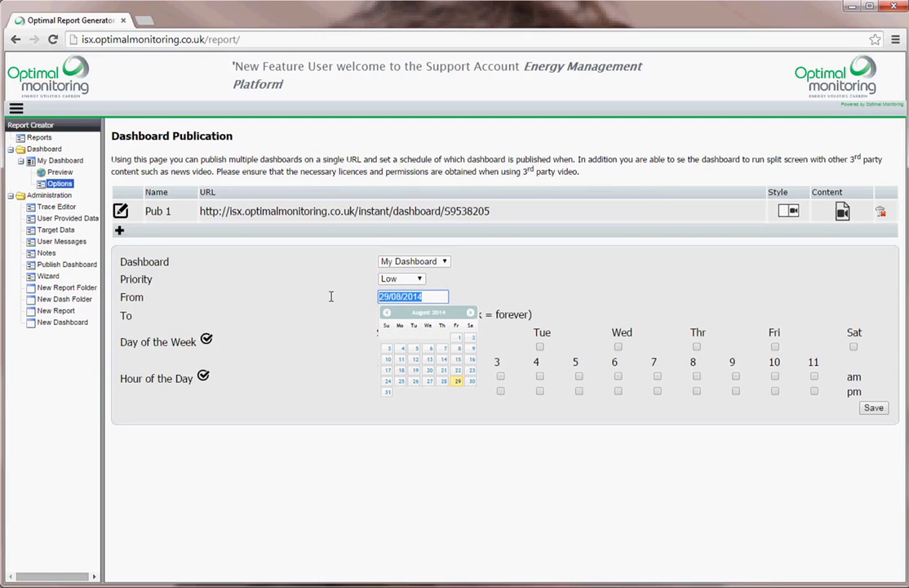
type("01/01/2000")
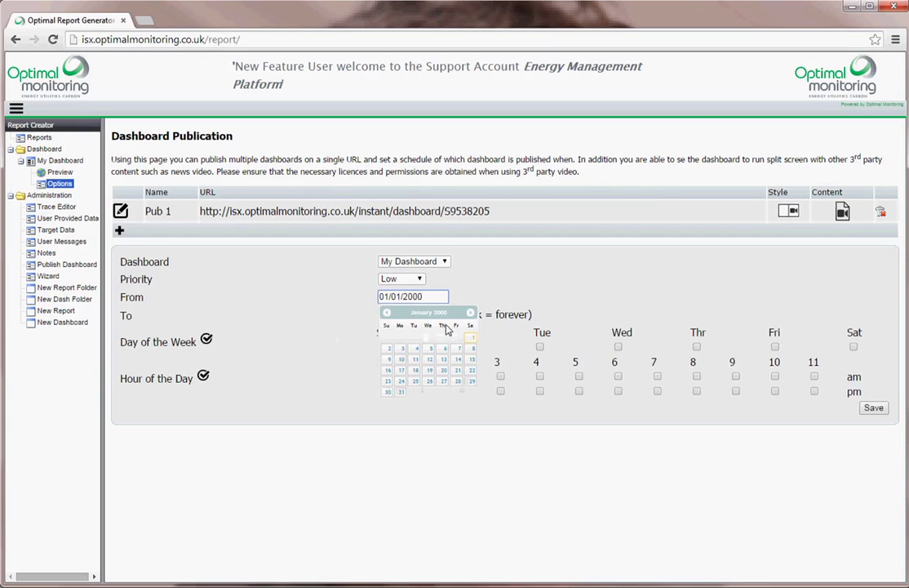
left_click(504, 327)
left_click(443, 318)
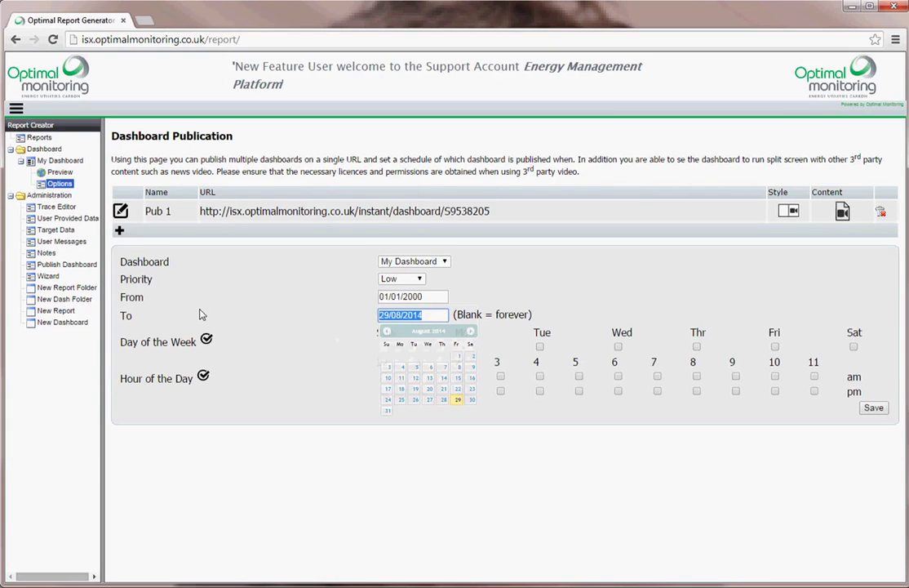
key("BackSpace")
left_click(245, 311)
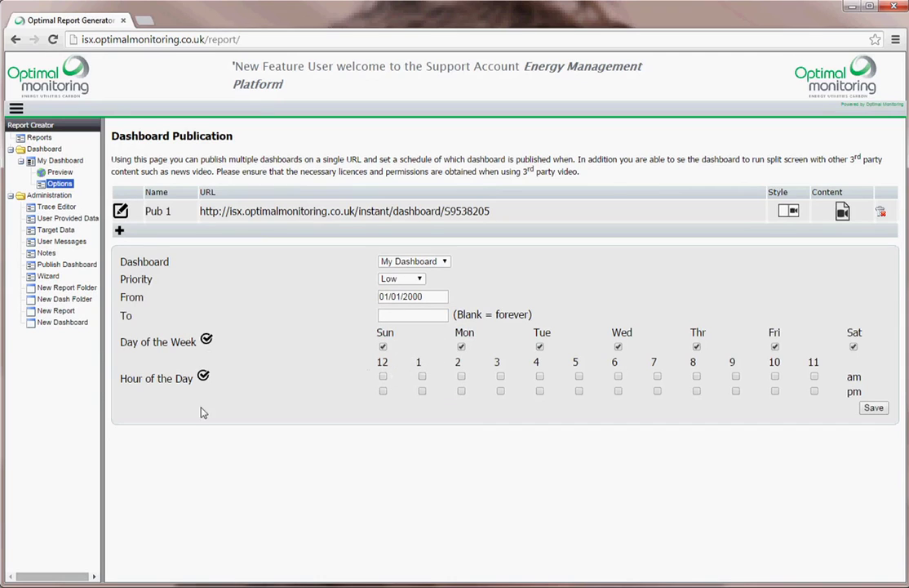
left_click(204, 377)
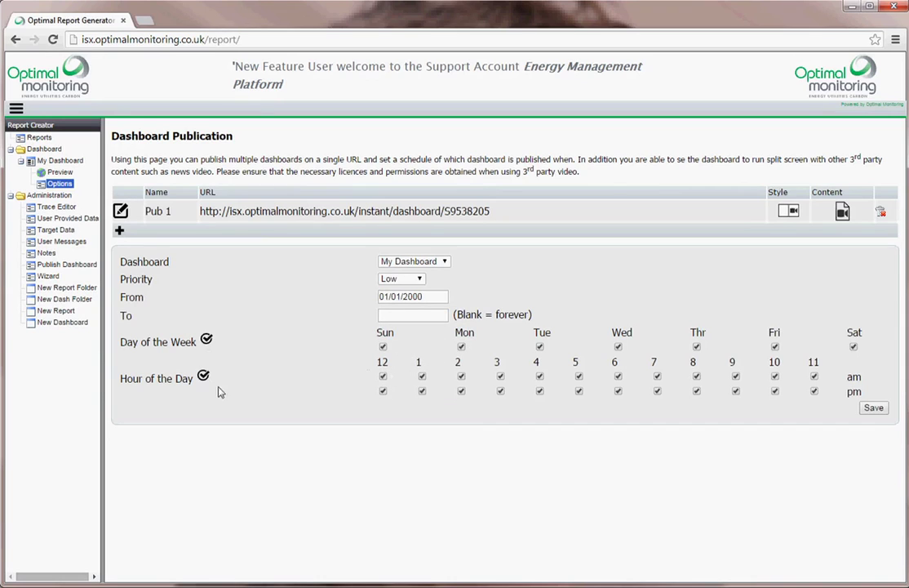
Step: Save the My Dashboard schedule, then open the Pub 1 URL in a new browser tab to view the published dashboard
left_click(873, 407)
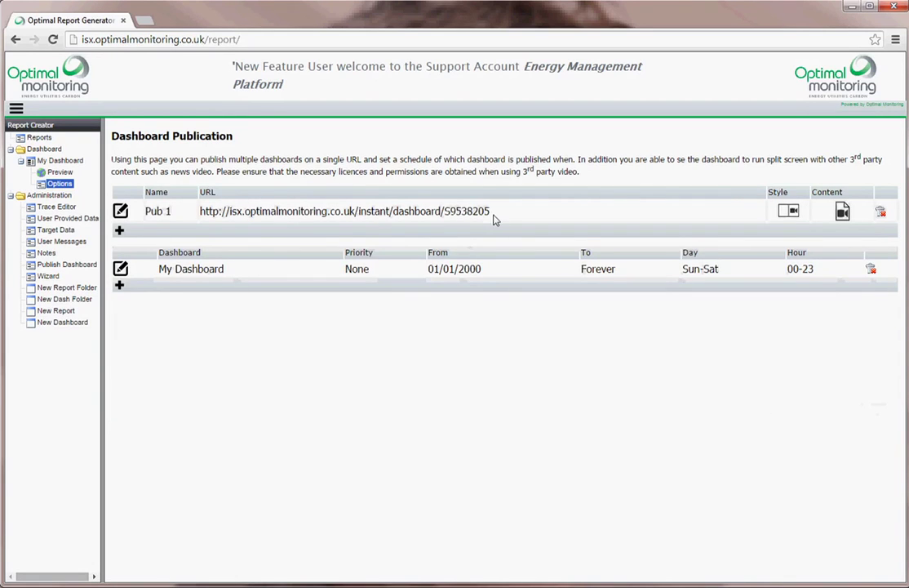
left_click_drag(494, 219, 201, 212)
key("ctrl+c")
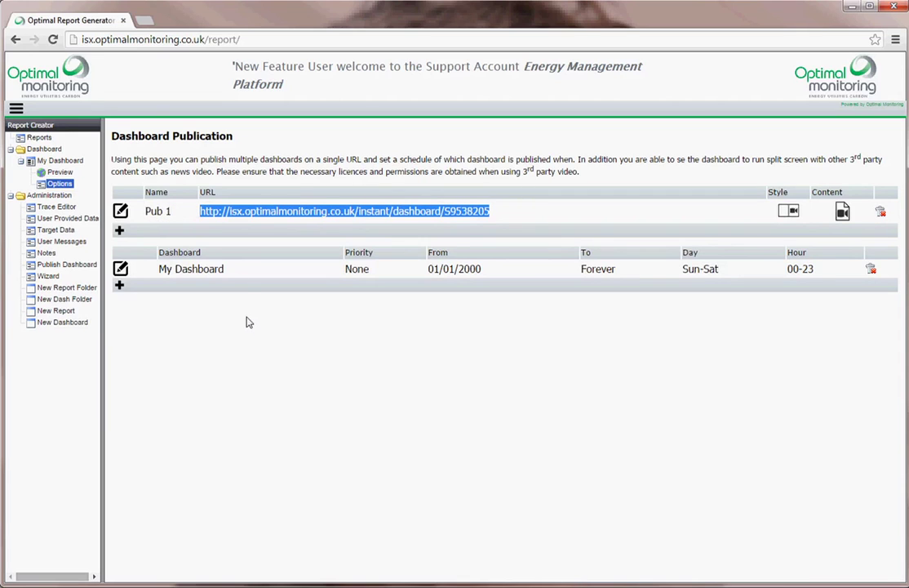
left_click(145, 23)
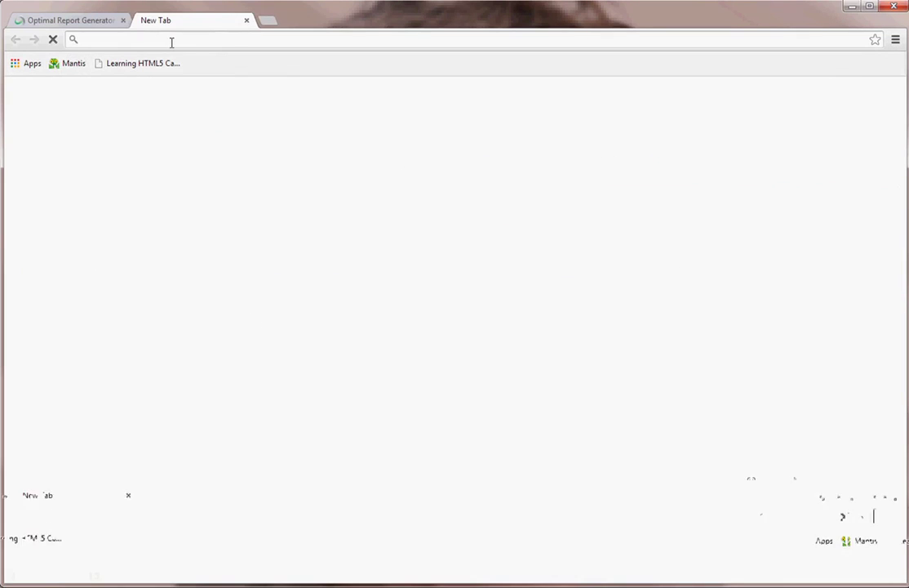
key("ctrl+v")
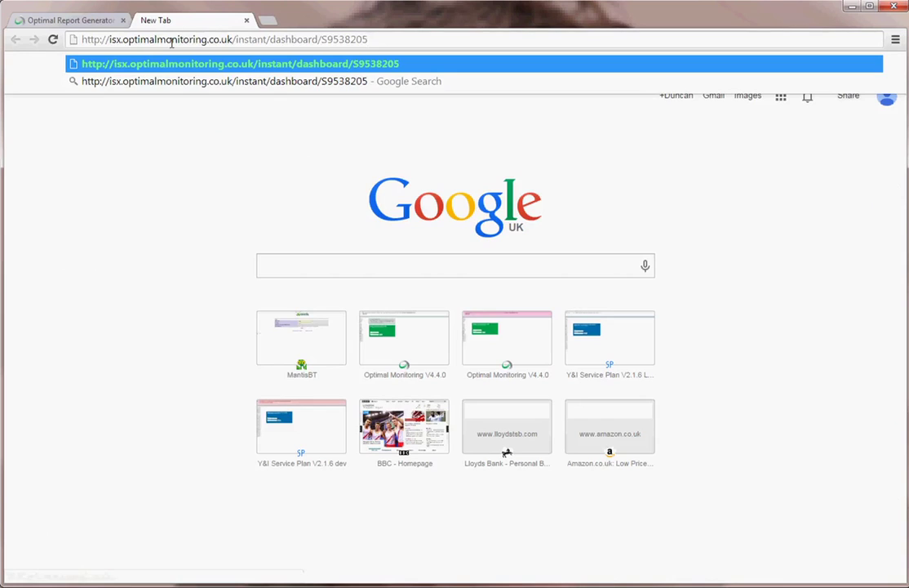
key("Return")
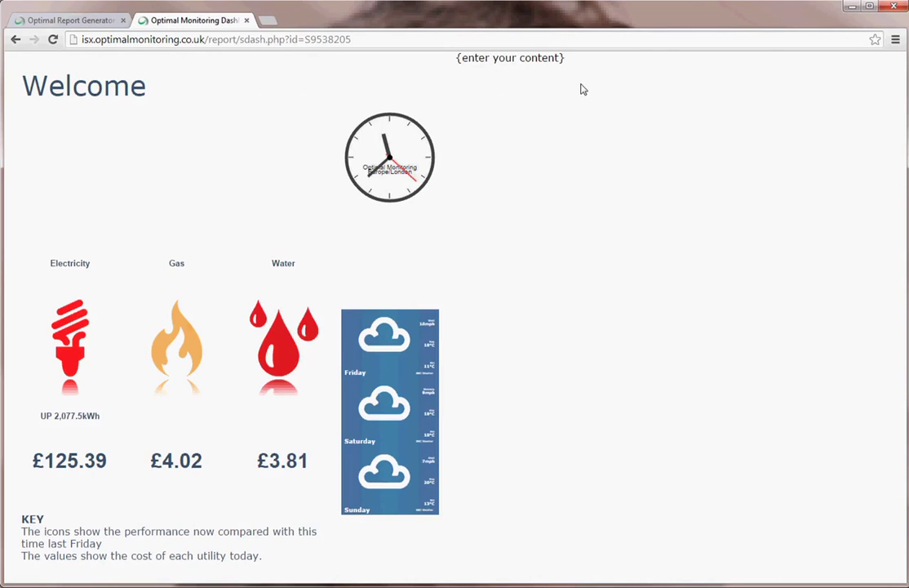
left_click(246, 20)
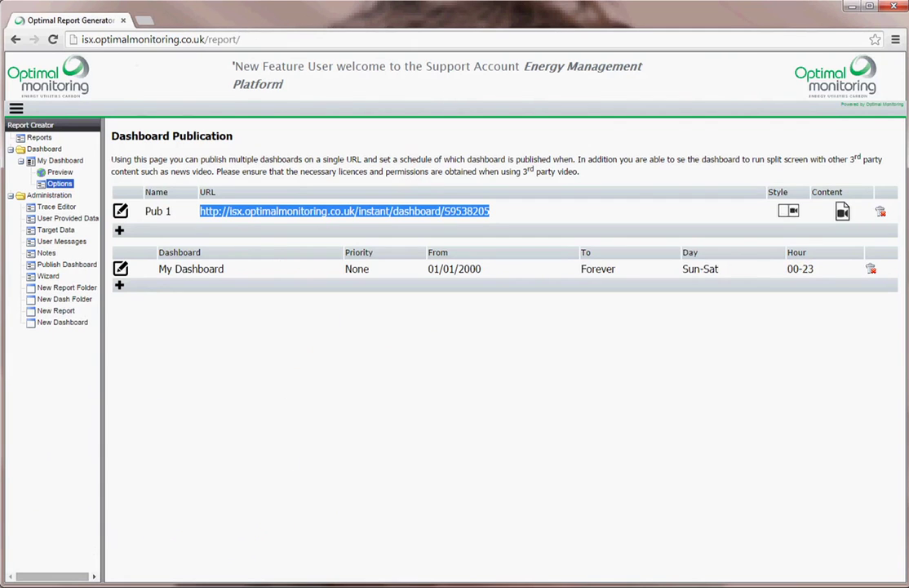
Step: Replace Pub 1's placeholder content with the BBC News video embed code, save it, and check the published split-screen dashboard
left_click(343, 210)
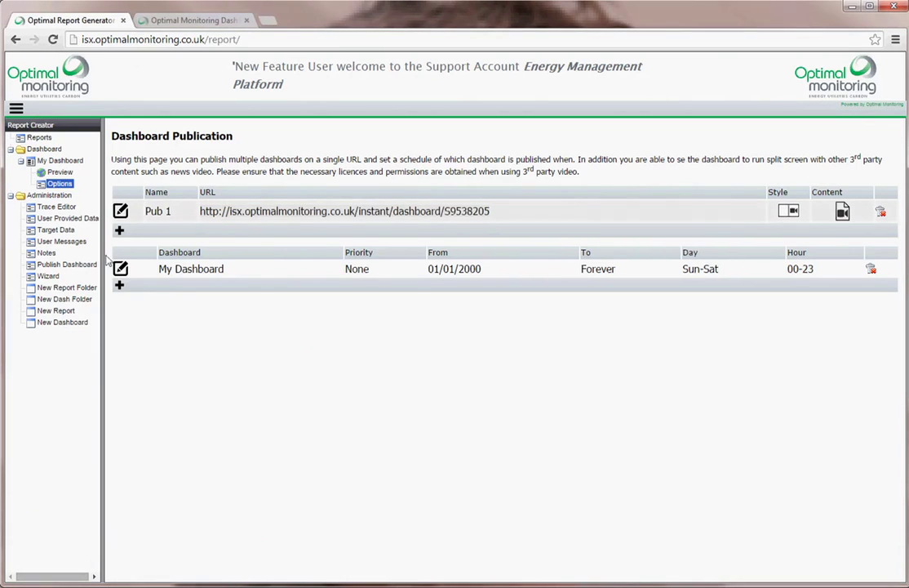
left_click(124, 219)
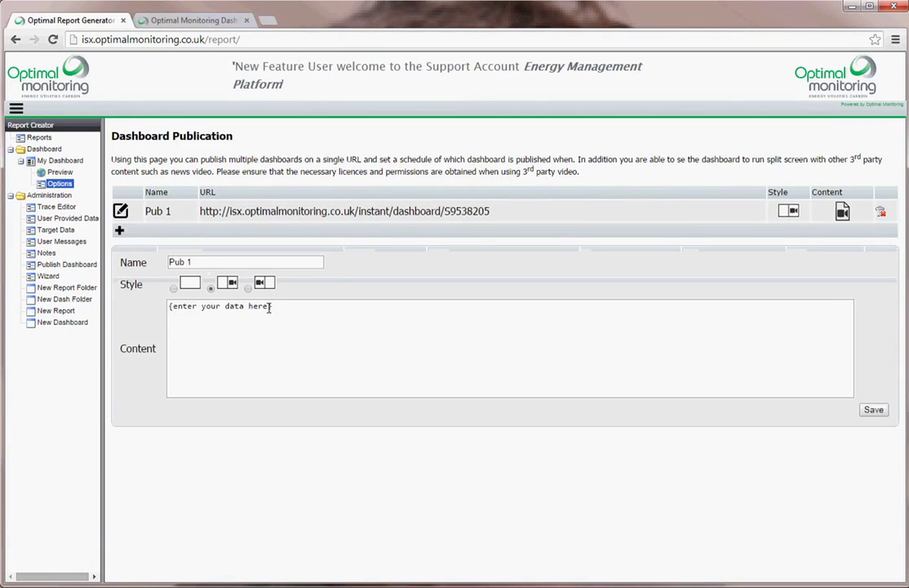
left_click_drag(281, 312, 76, 314)
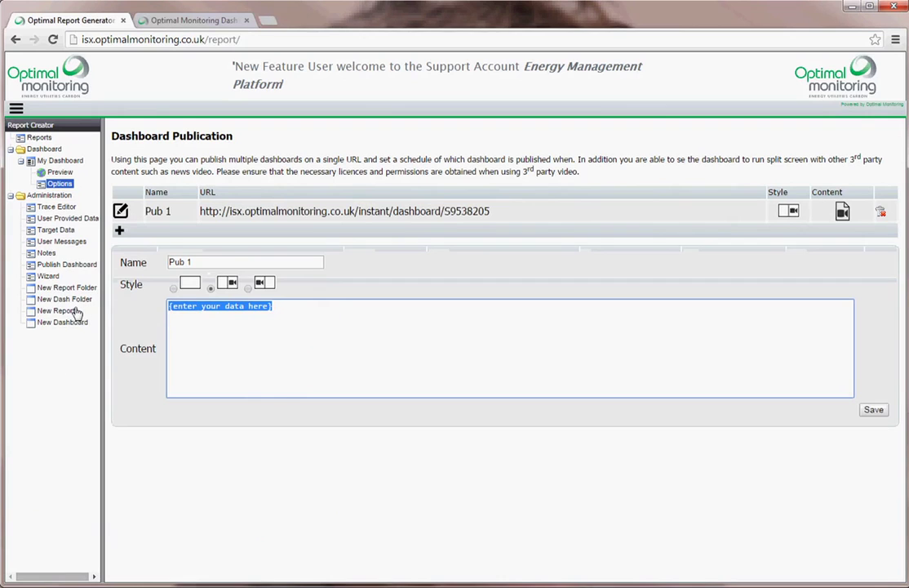
key("ctrl+v")
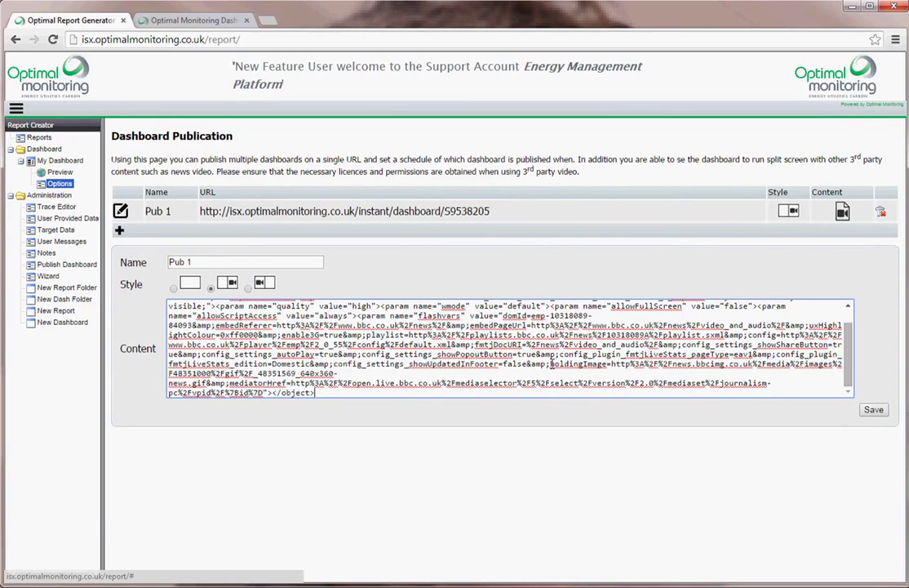
left_click(874, 409)
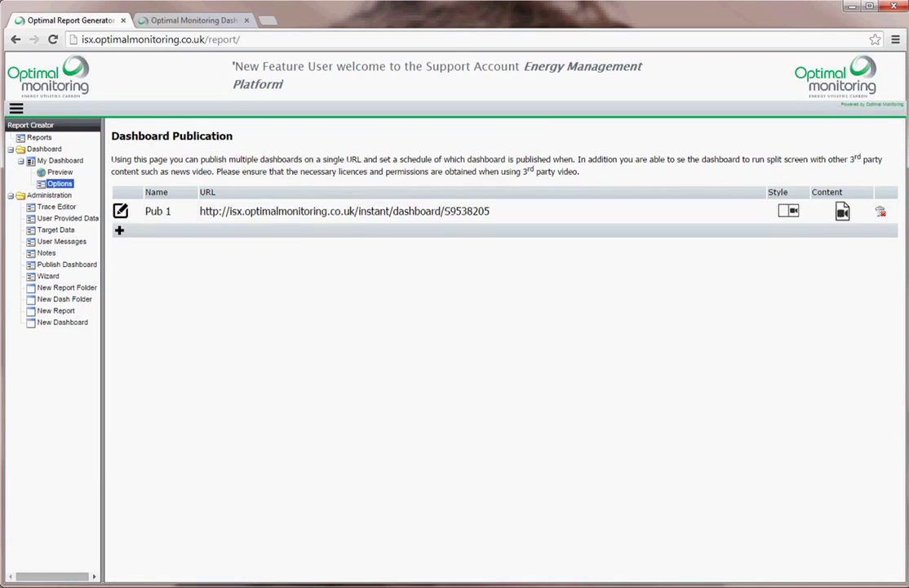
left_click(245, 210)
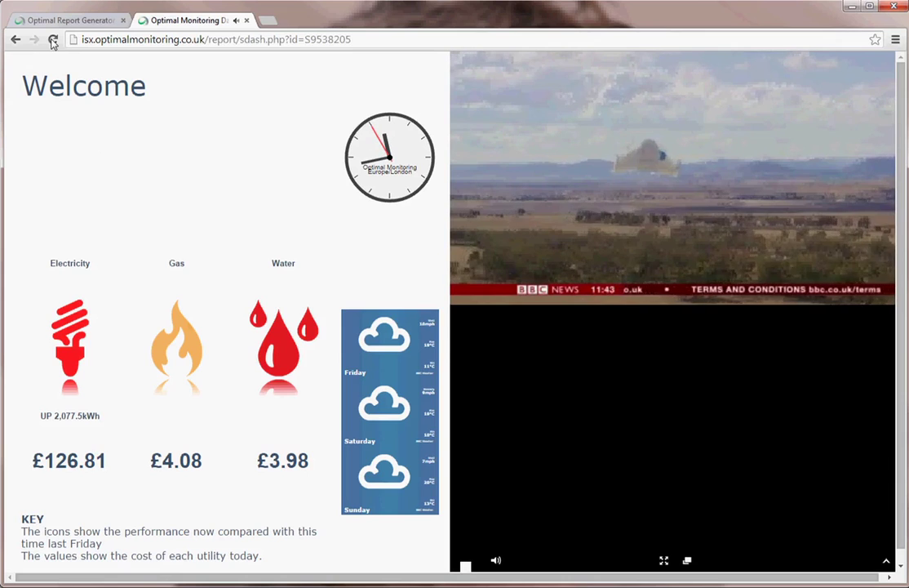
left_click(79, 20)
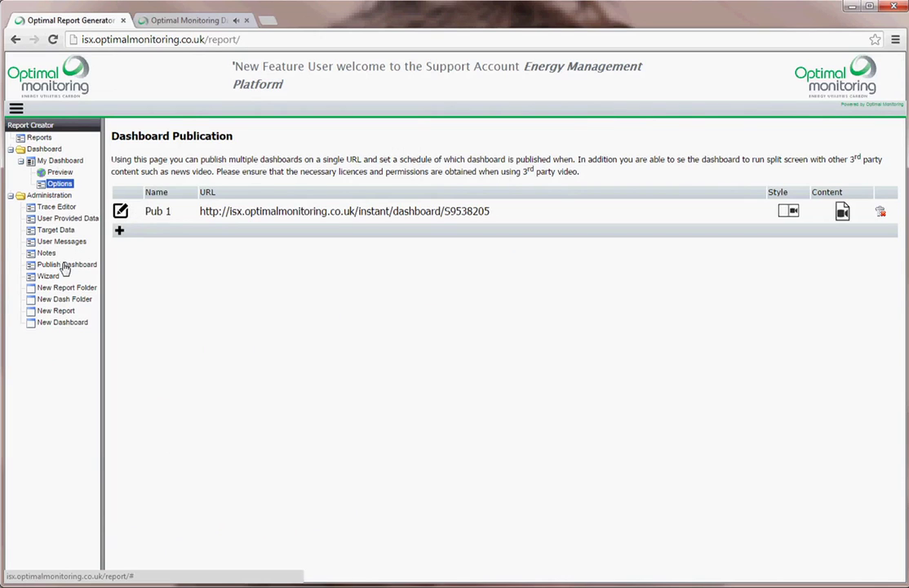
Step: Create a new dashboard named "Home Time"
left_click(64, 326)
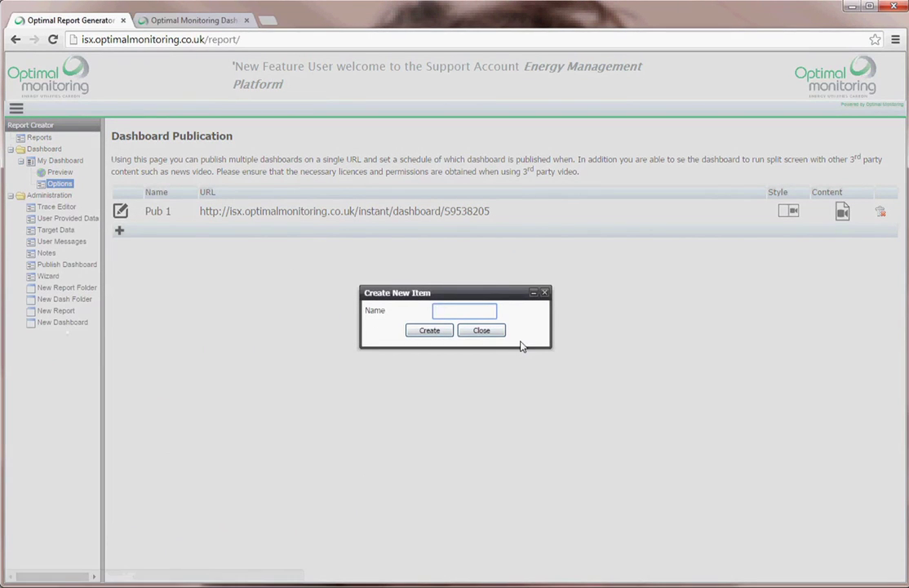
type("Home Time")
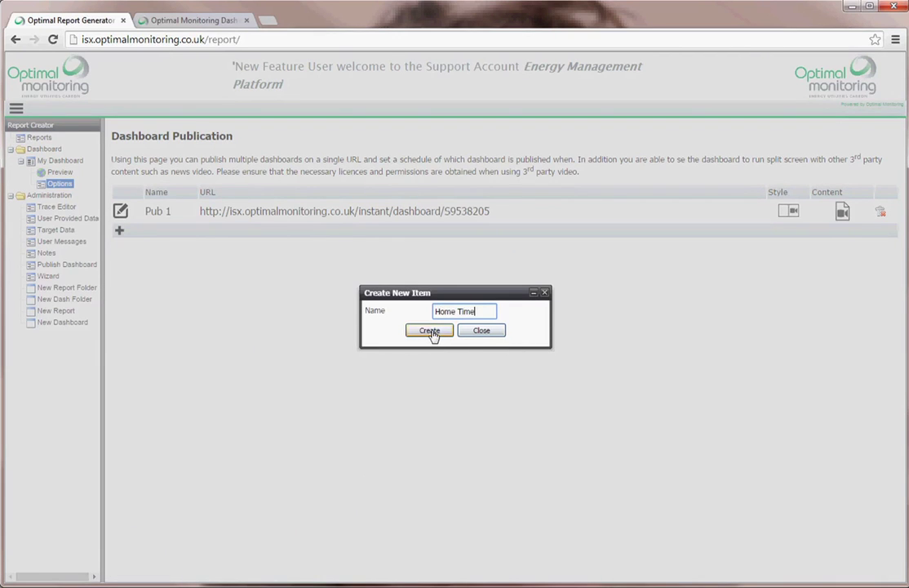
left_click(430, 331)
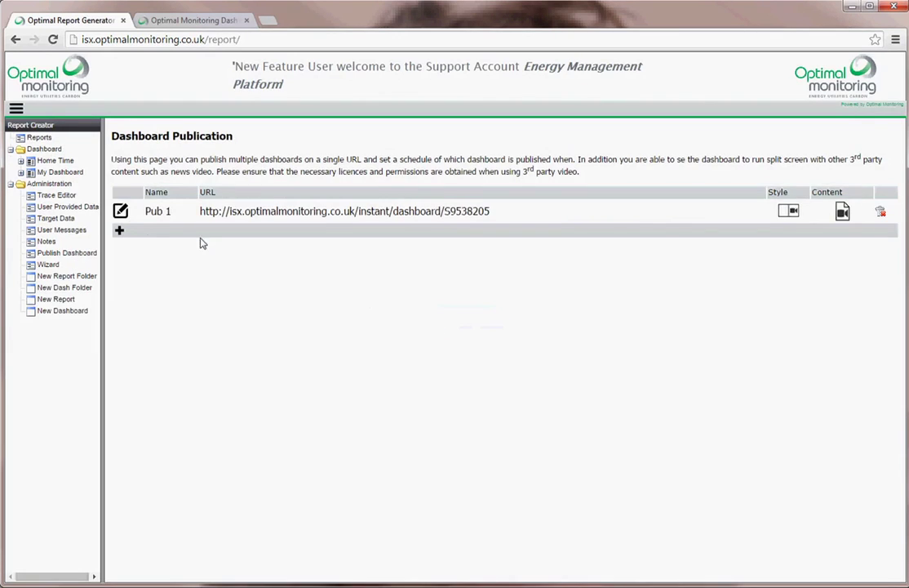
Step: Add a slide to the Home Time dashboard using the layout with one full-size section
left_click(57, 159)
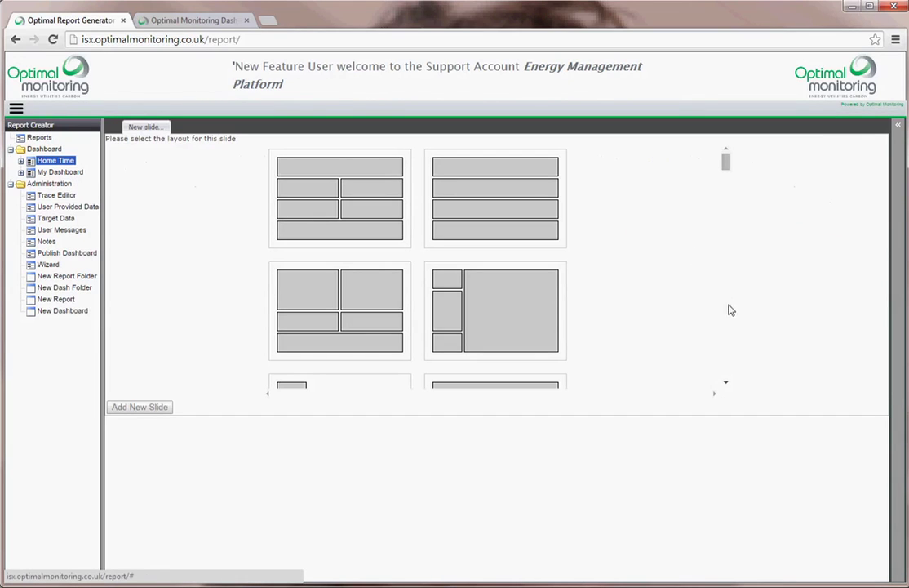
scroll(726, 310, "down", 3)
left_click(547, 244)
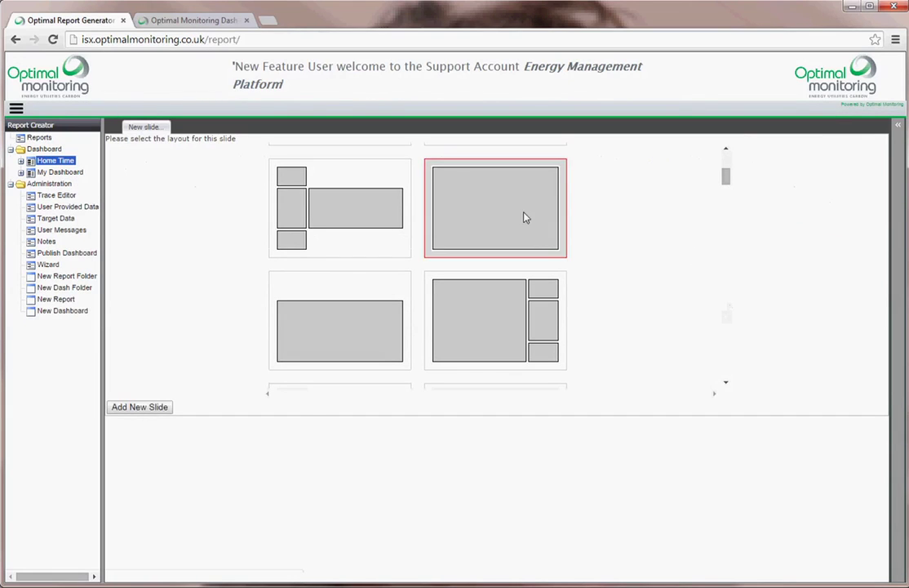
left_click(137, 408)
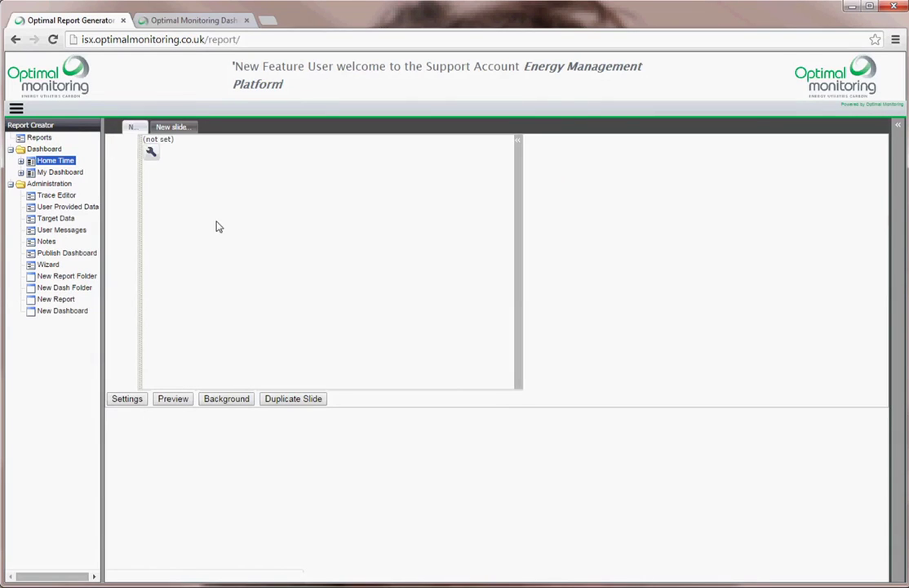
Step: Set the slide section's type to Text and enter the message "Remember to switch off!"
left_click(517, 146)
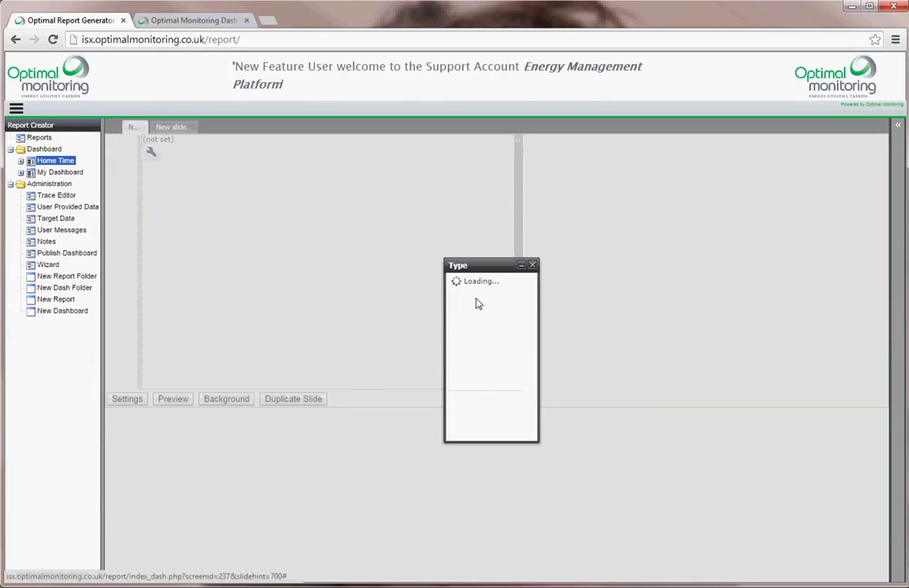
left_click(455, 326)
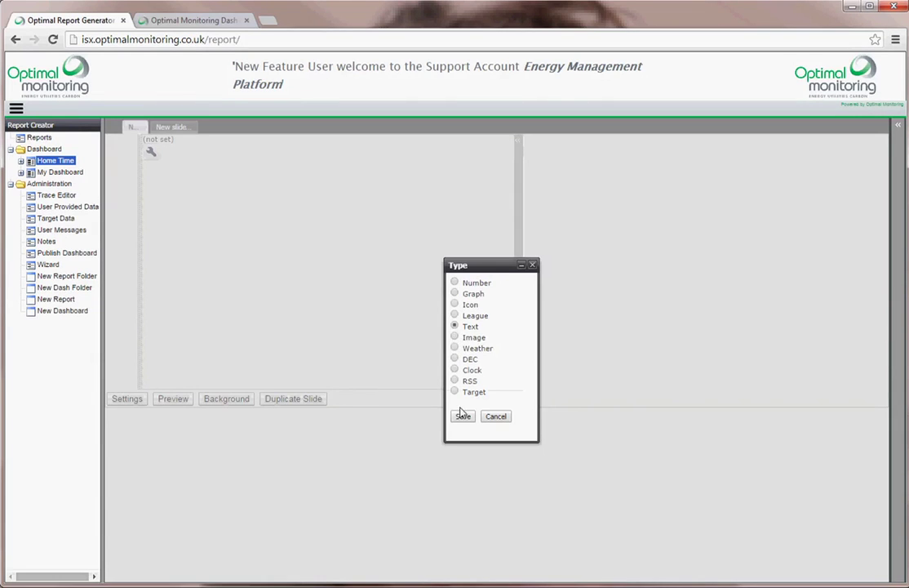
left_click(463, 417)
left_click(152, 155)
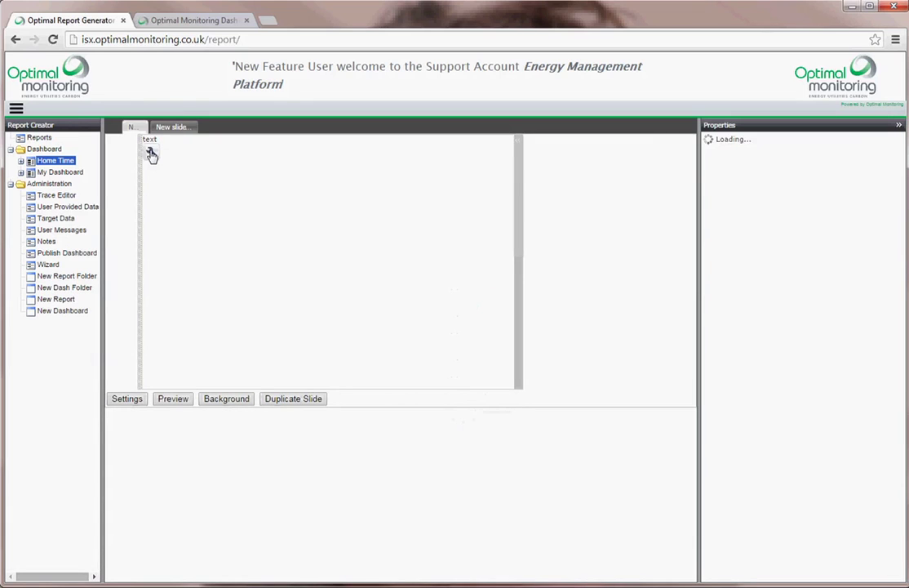
left_click(758, 196)
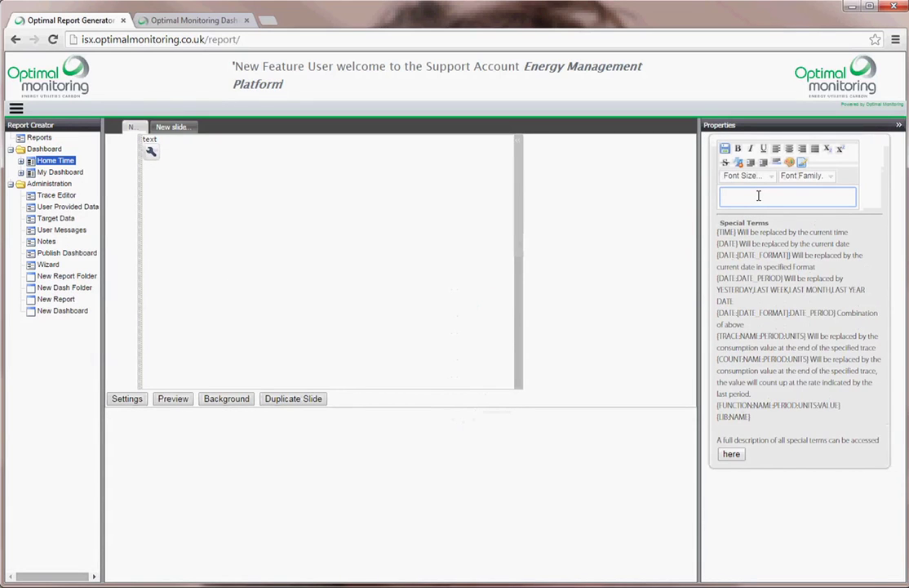
type("Remember to switch off!")
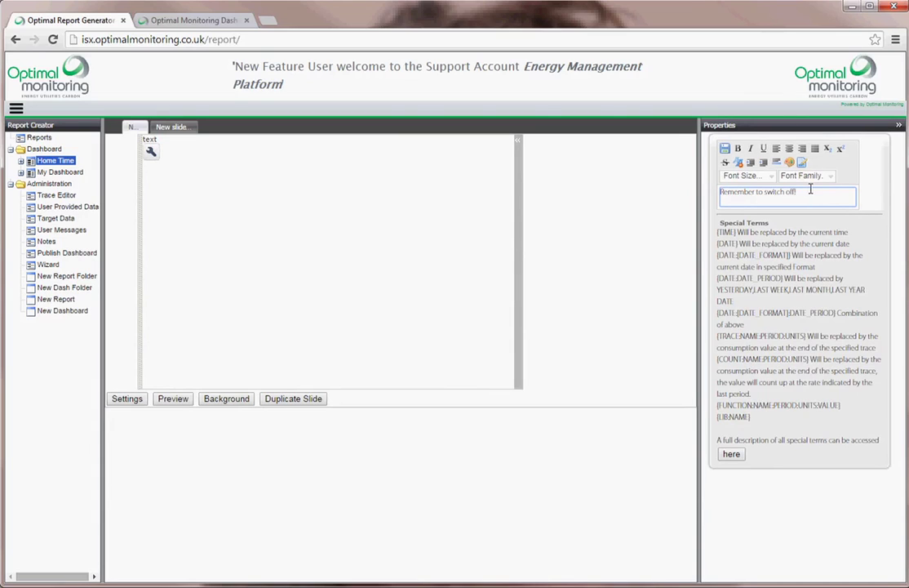
Step: Change the font family of the "Remember to switch off!" message and set its font size to 10
left_click_drag(811, 190, 674, 192)
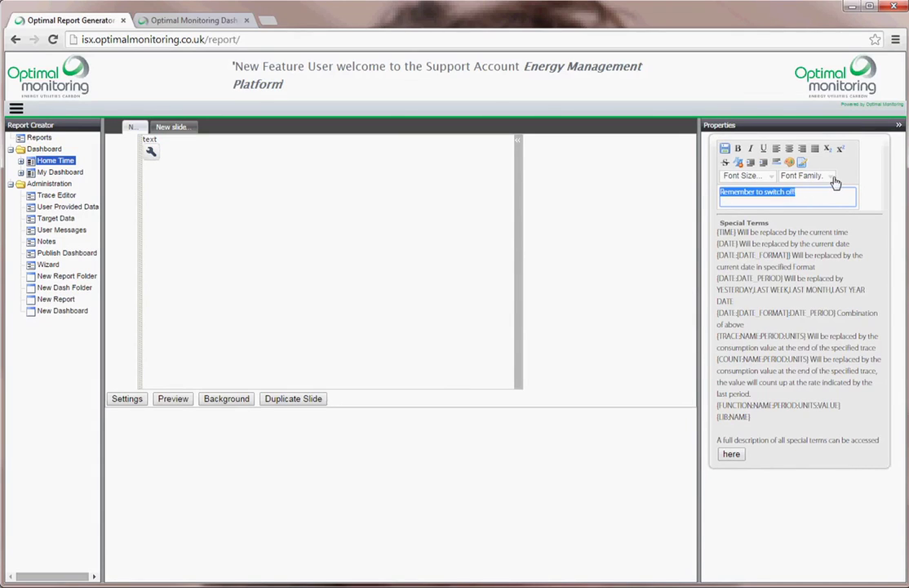
left_click(831, 177)
left_click(802, 206)
left_click(775, 177)
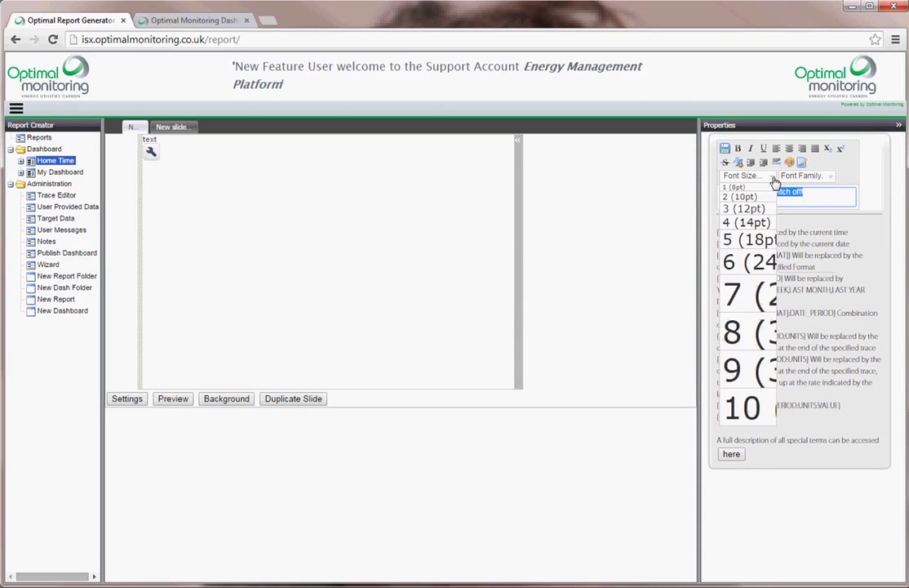
left_click(742, 405)
Step: Add a Pub 1 schedule entry for the Home Time dashboard with High priority, starting from 01/01/2000
left_click(56, 254)
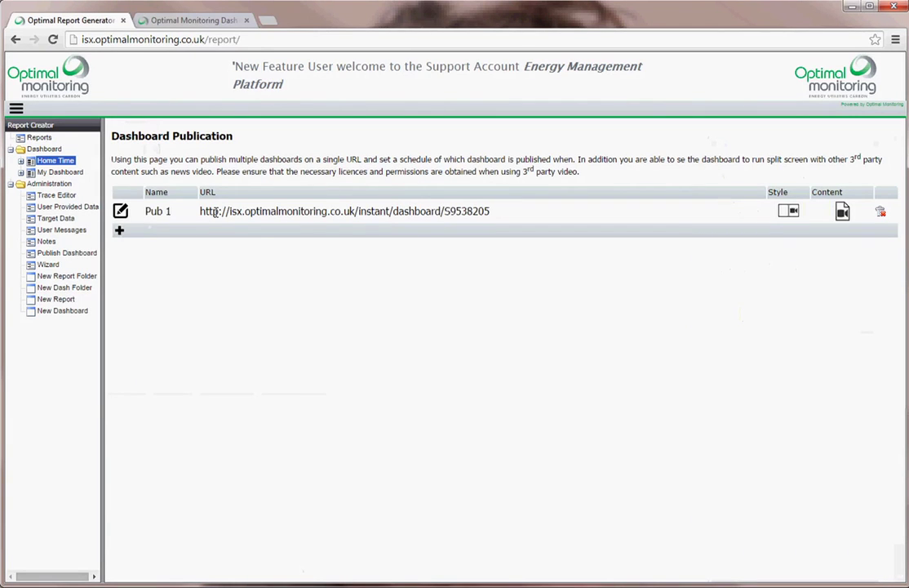
left_click(164, 213)
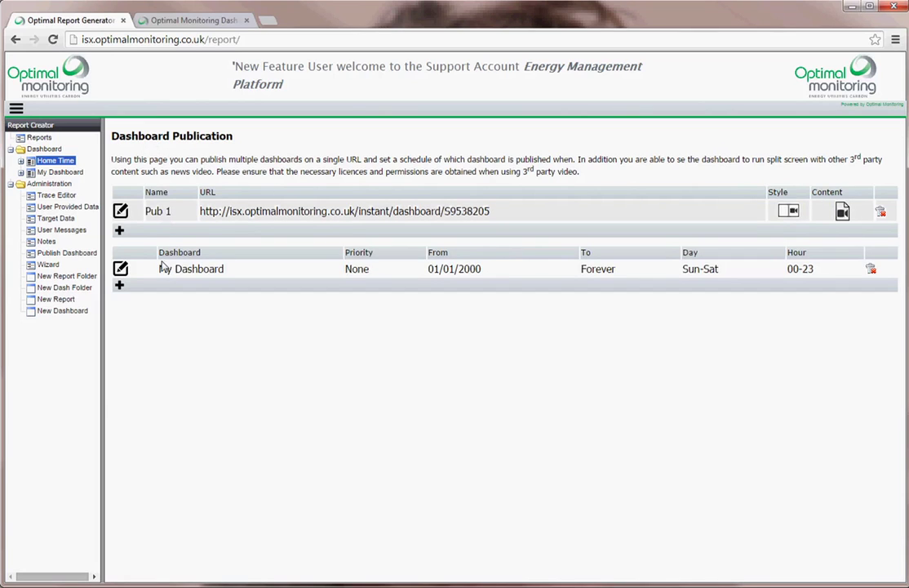
left_click(119, 286)
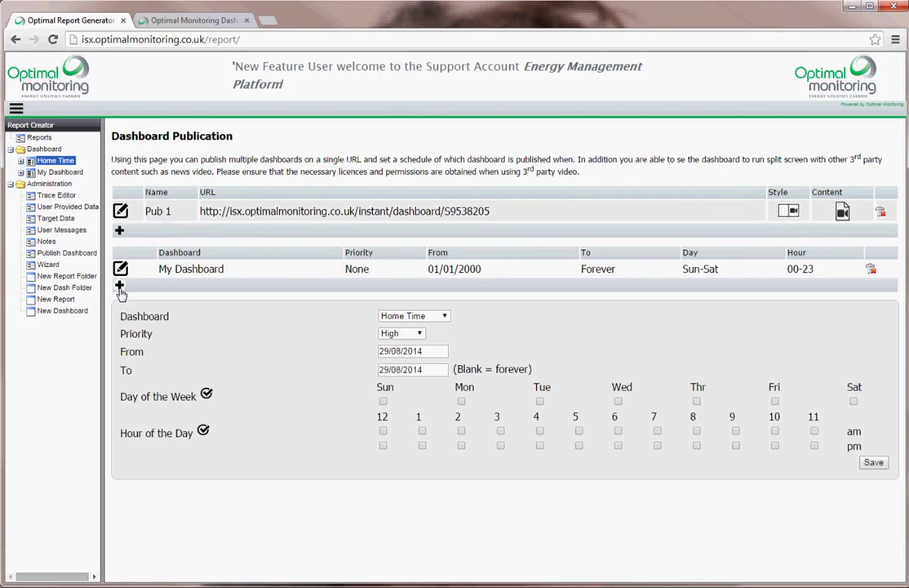
left_click(428, 350)
type("01/")
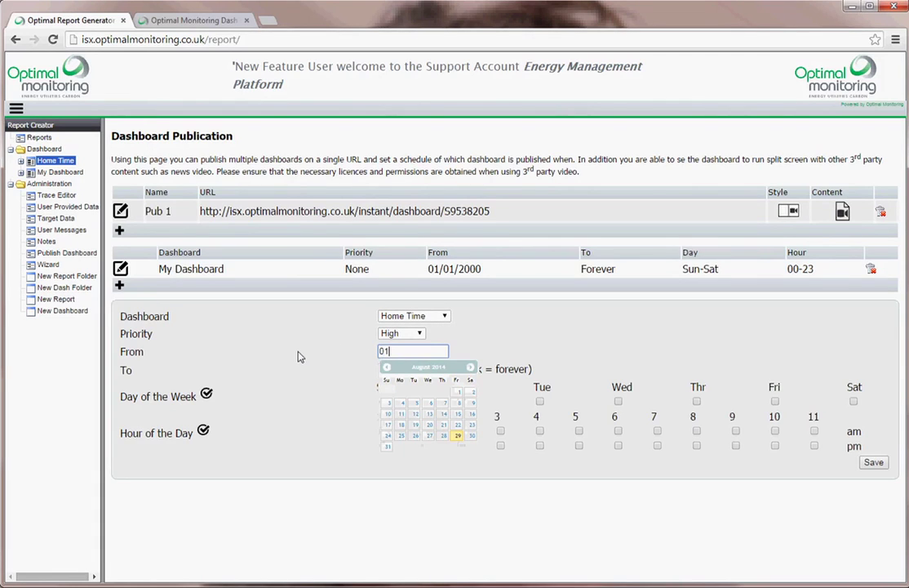
type("/2000")
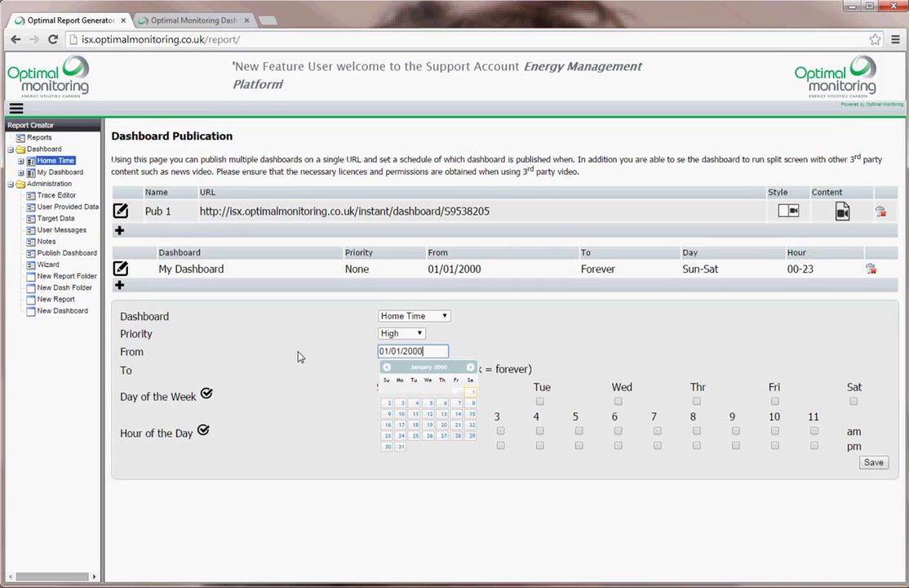
Step: Schedule Home Time with no end date on every day of the week for hours 17-18, and save the entry
left_click(446, 387)
left_click(433, 371)
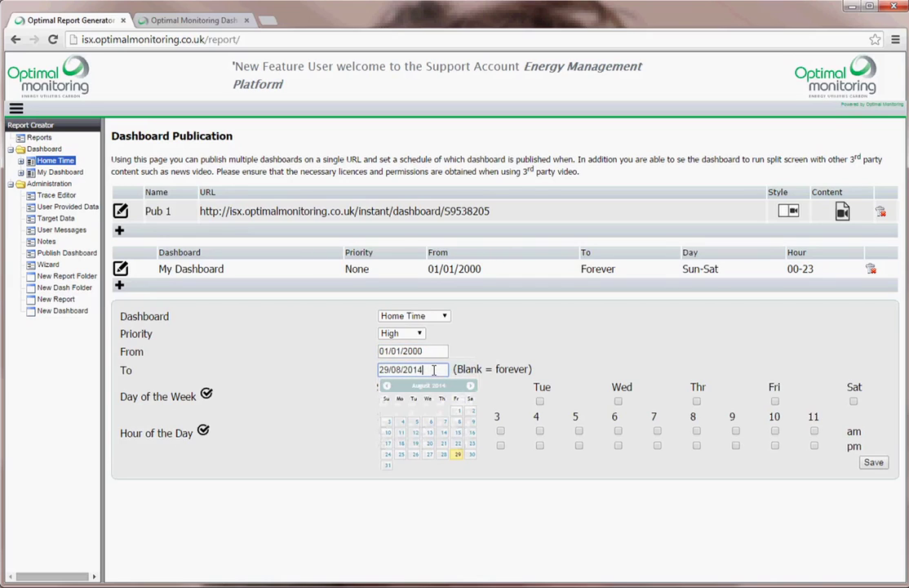
key("BackSpace")
left_click(561, 343)
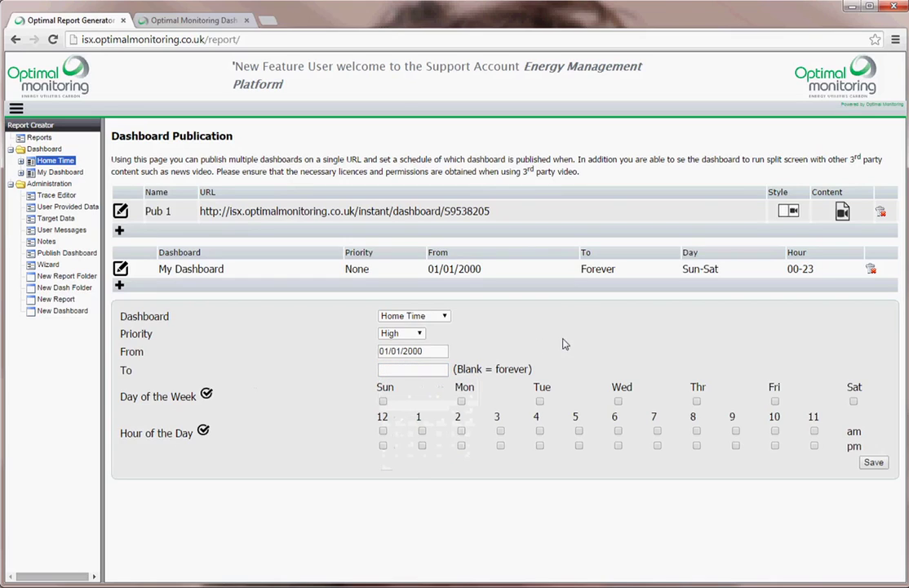
left_click(206, 394)
left_click(872, 463)
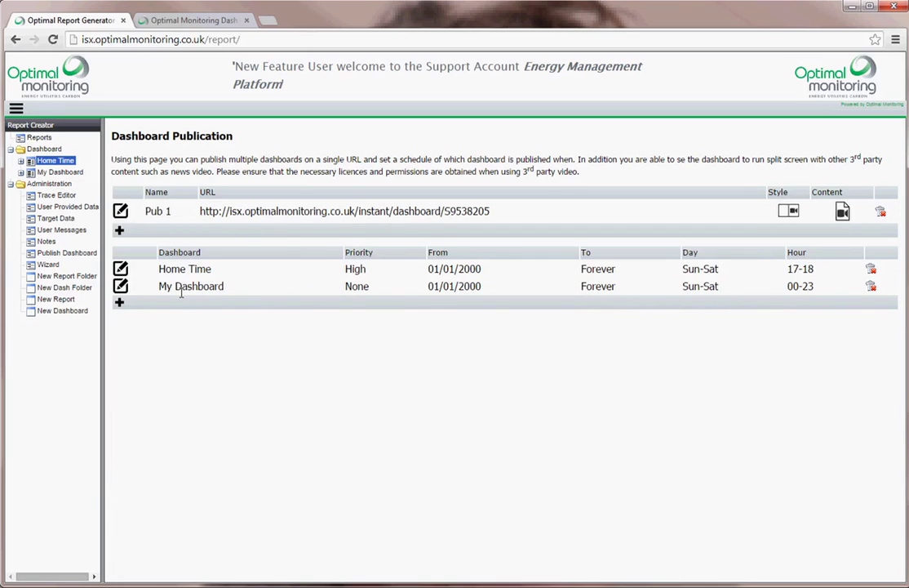
Step: Create a new dashboard named Target and open it for editing
left_click(61, 311)
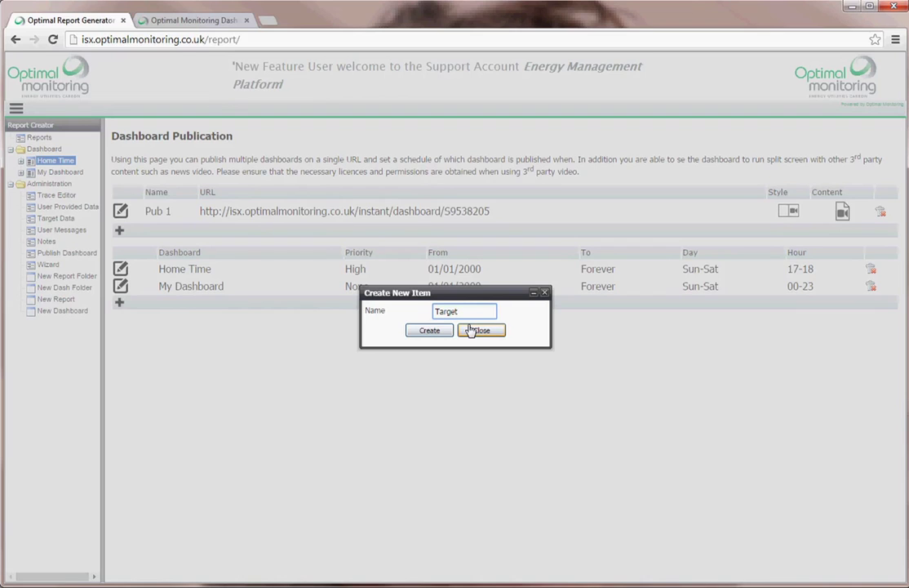
left_click(428, 331)
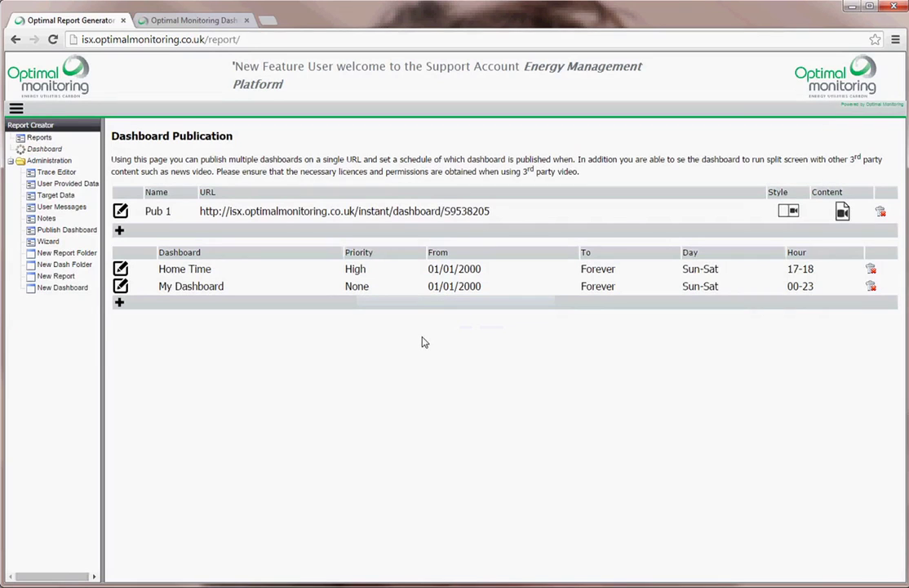
left_click(47, 184)
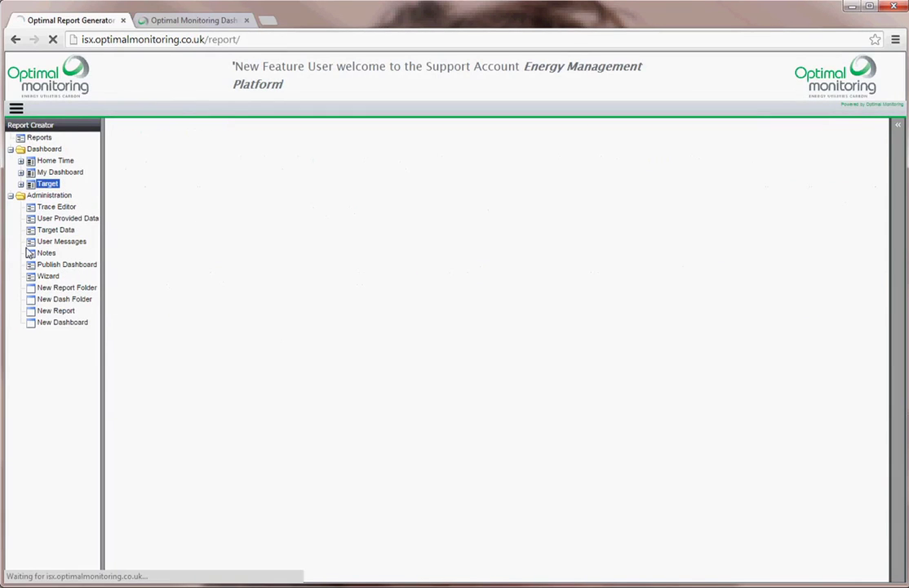
Step: Add a slide with the single full-area layout to the Target dashboard and set its section type to Target
scroll(733, 334, "down", 3)
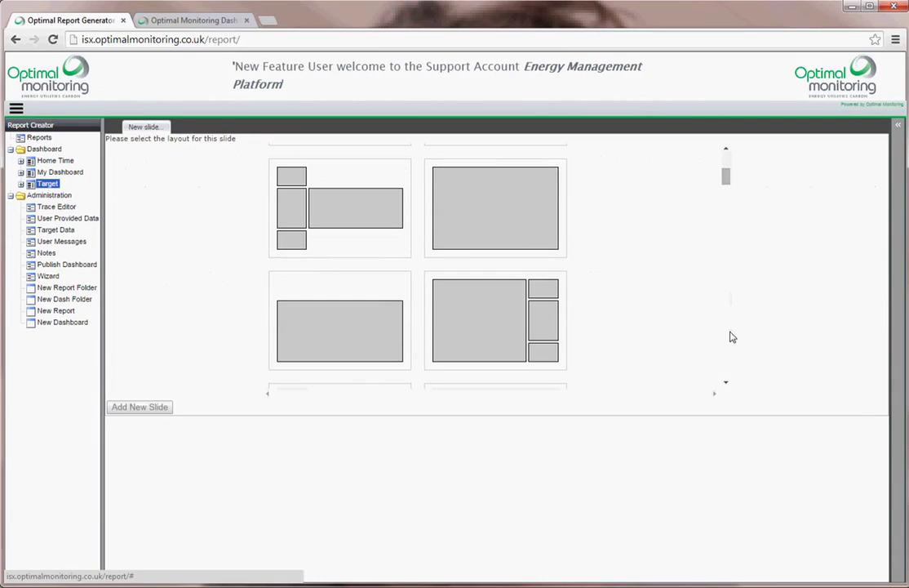
left_click(516, 235)
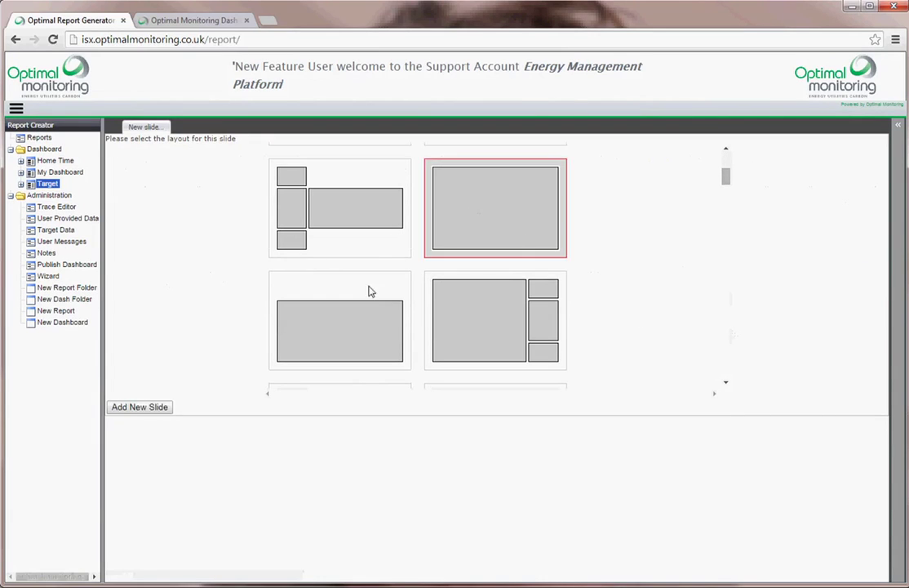
left_click(141, 408)
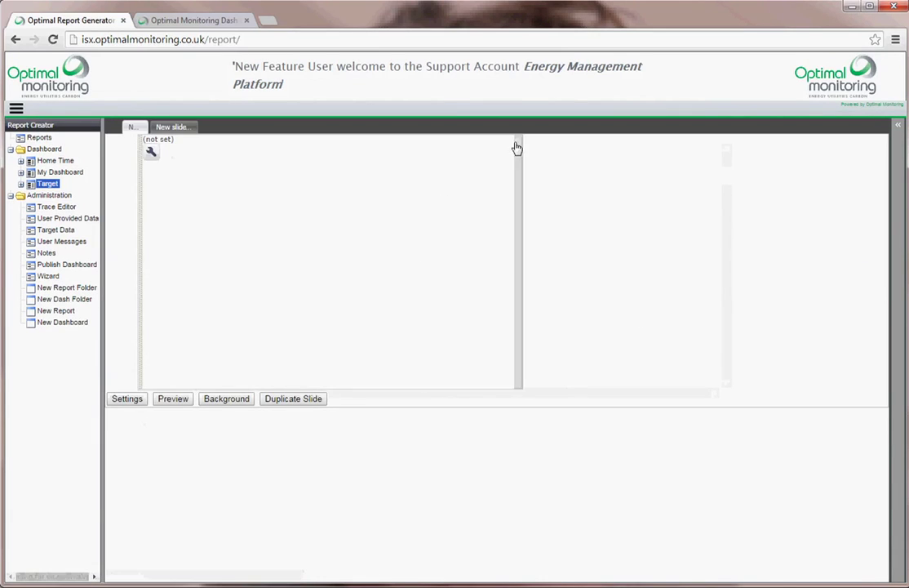
left_click(517, 140)
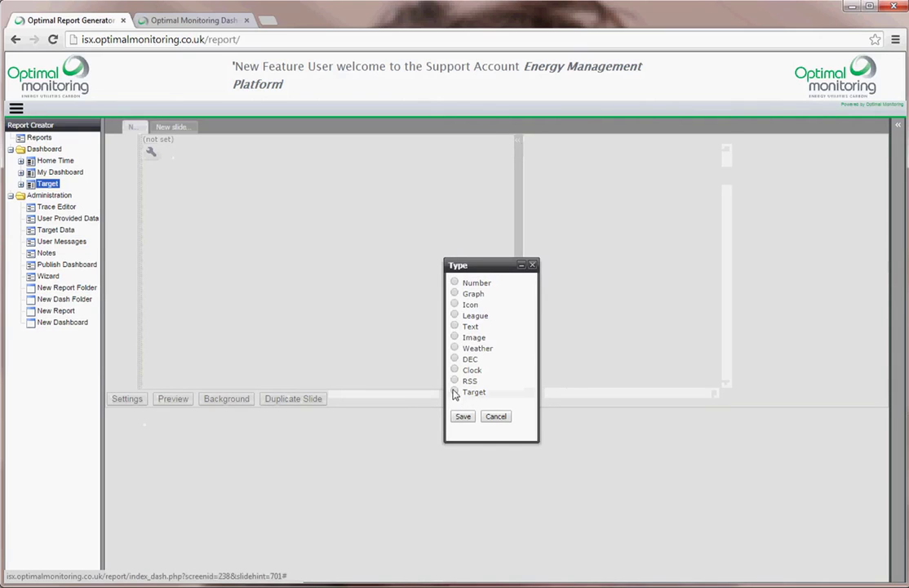
left_click(463, 417)
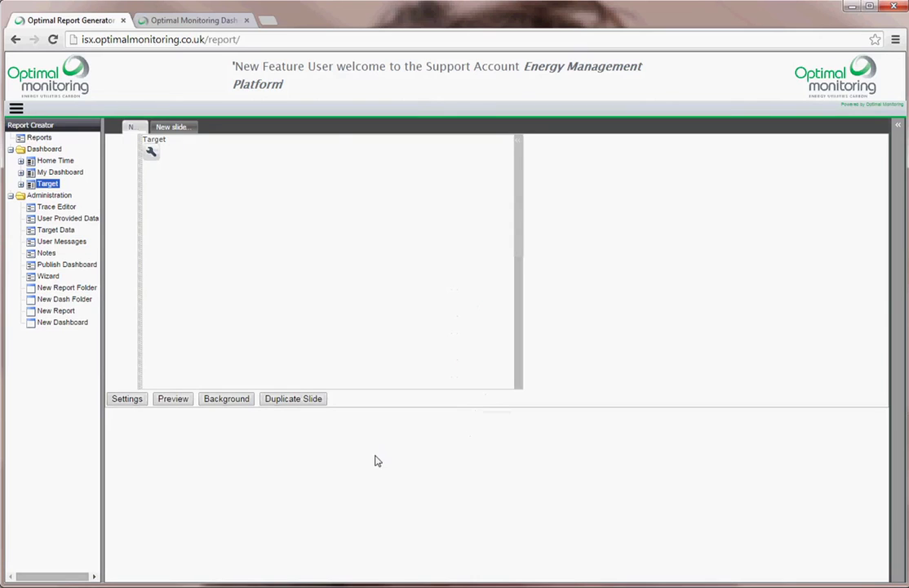
Step: Configure the Target section to compare with historic data using Avg 4 weeks to Date, and save the setting
left_click(150, 153)
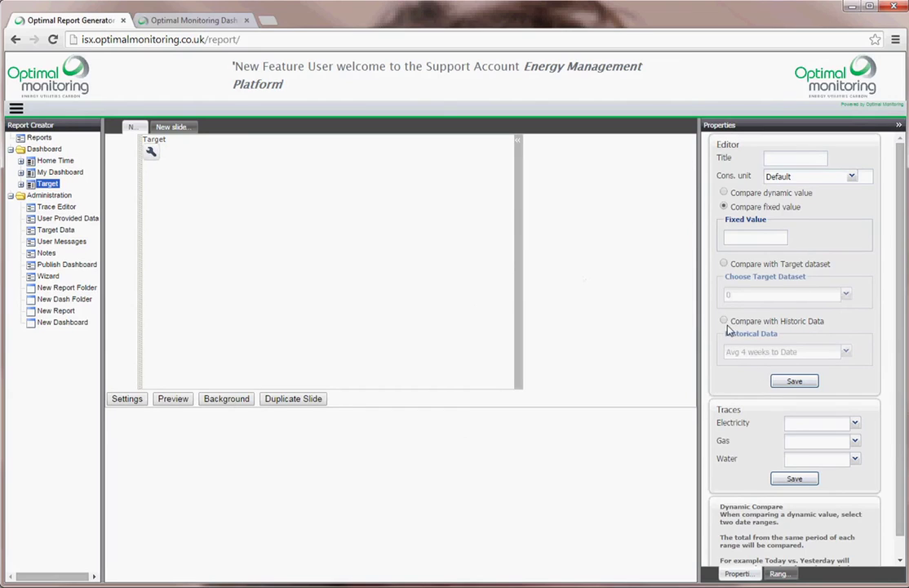
left_click(724, 321)
left_click(845, 352)
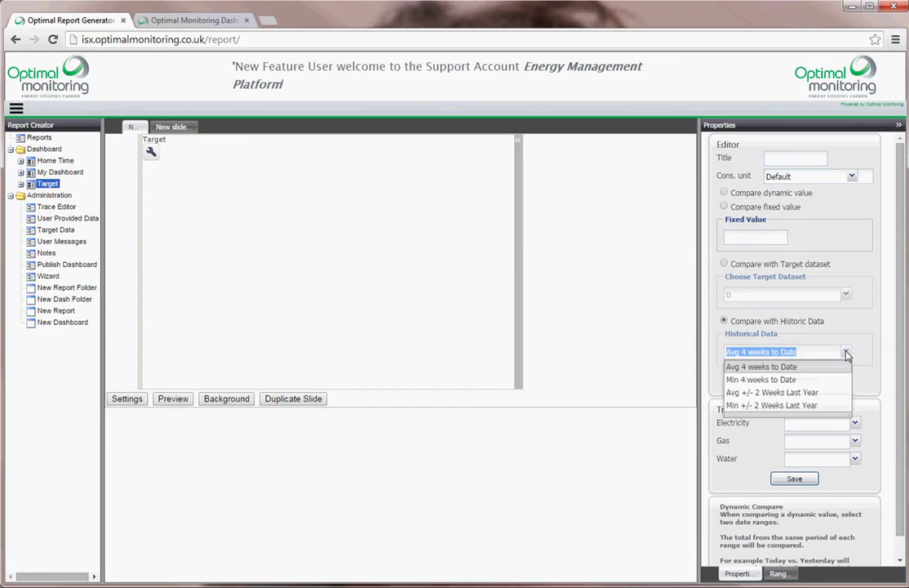
left_click(796, 367)
left_click(795, 382)
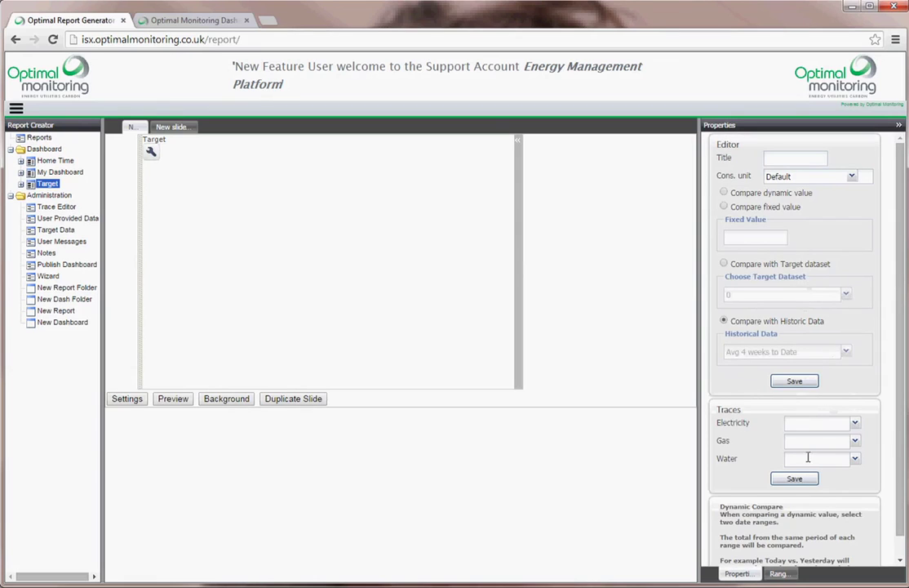
Step: Assign the Electricity, Gas and Water traces to their matching utilities in the Target section and save them
left_click(853, 422)
left_click(820, 452)
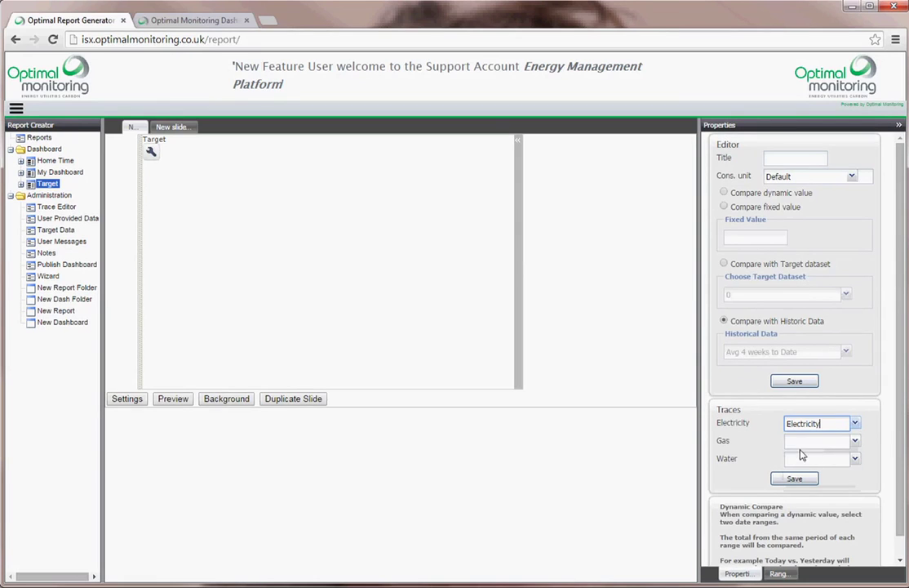
left_click(854, 441)
left_click(806, 483)
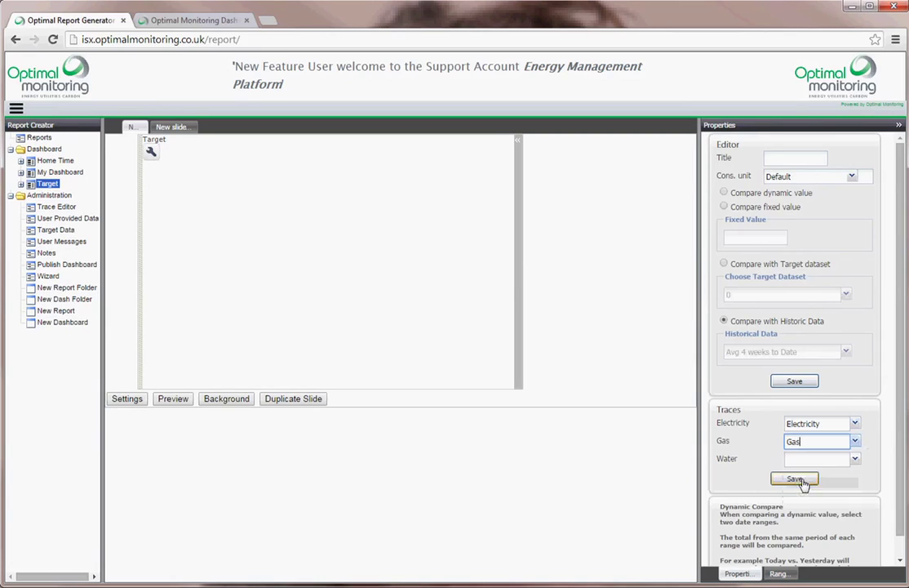
left_click(854, 458)
left_click(803, 511)
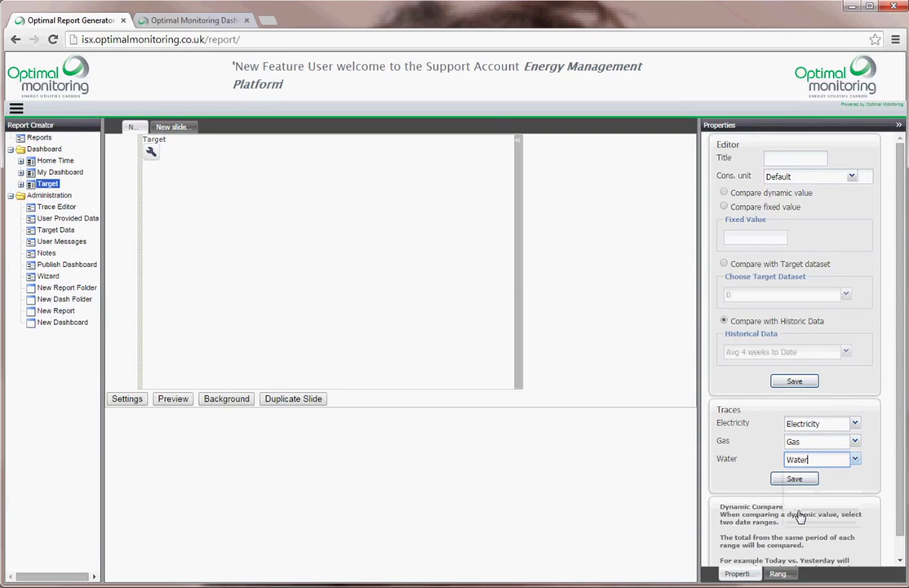
left_click(796, 479)
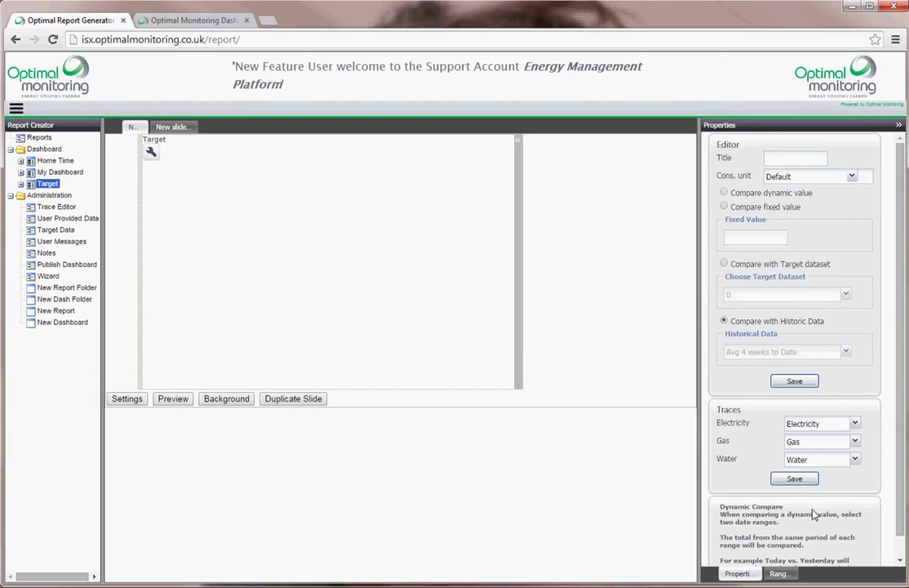
Step: Save the Target section with the title "Target" and add the Now range to it
left_click(786, 159)
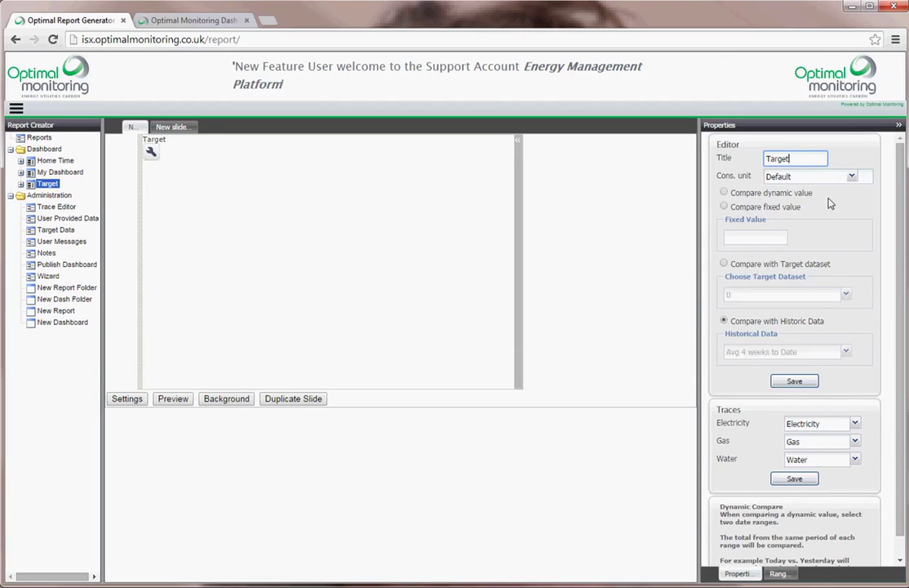
left_click(794, 381)
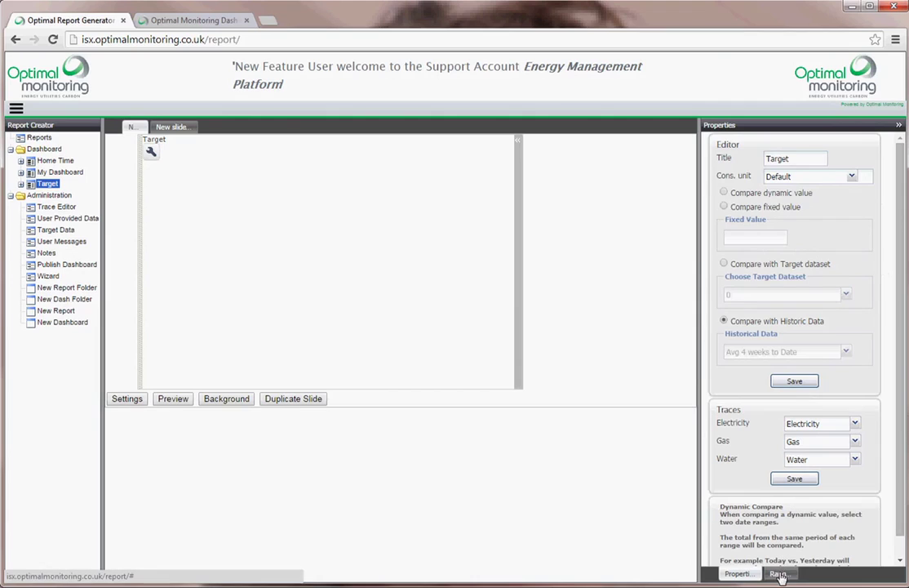
left_click(779, 574)
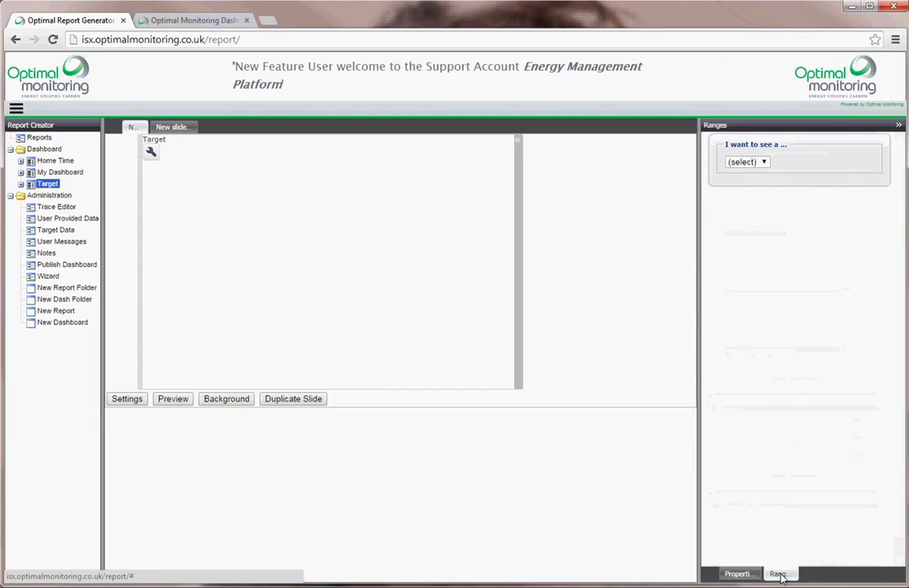
left_click(763, 163)
left_click(750, 184)
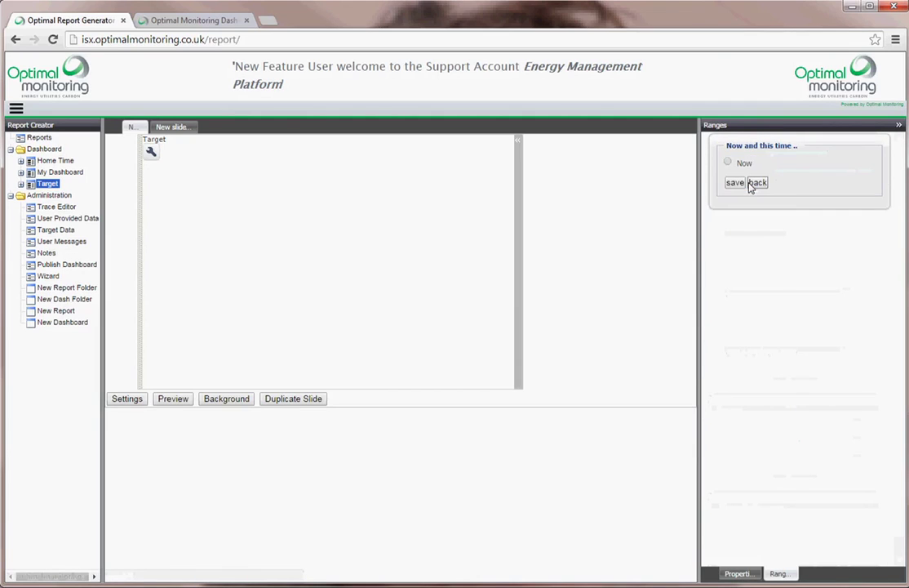
left_click(735, 184)
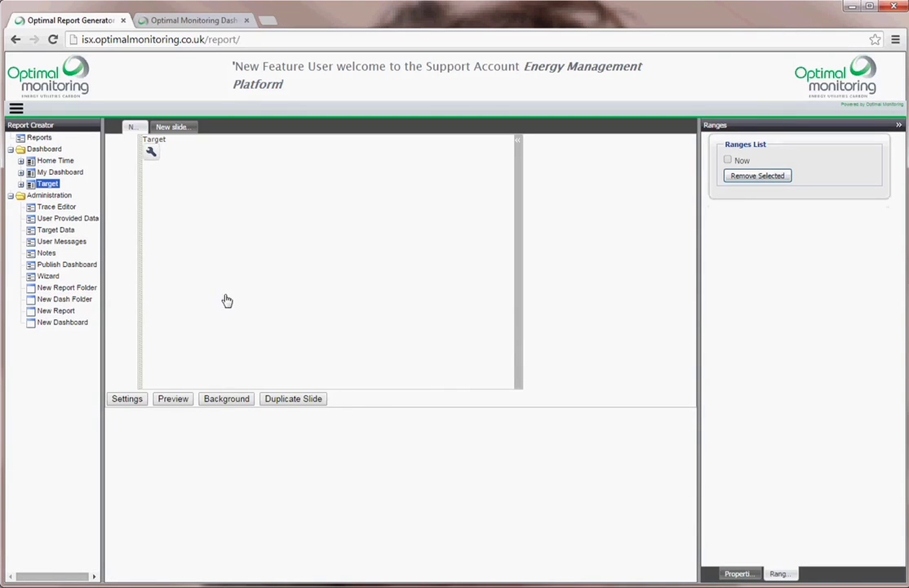
Step: Preview the Target slide in resized and full-size form, and close the resized preview
left_click(173, 399)
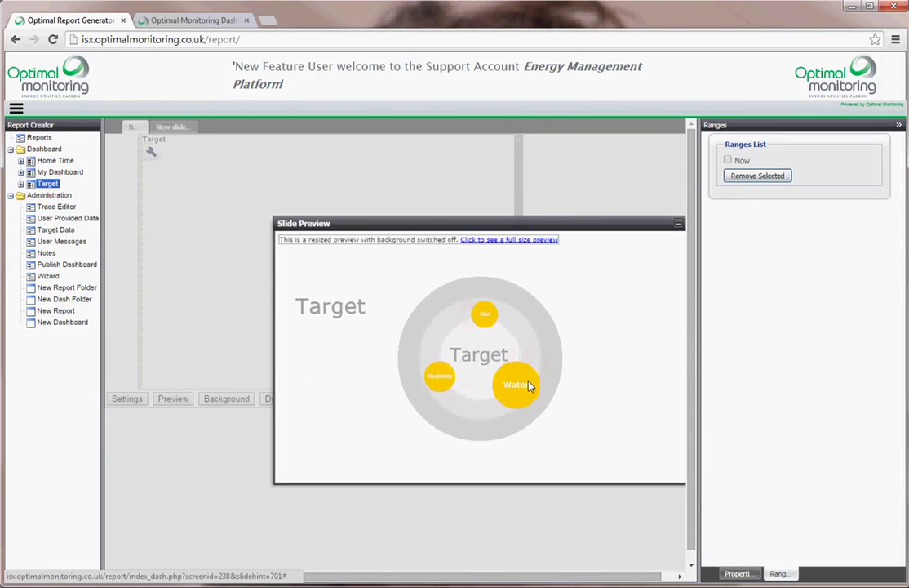
left_click(517, 240)
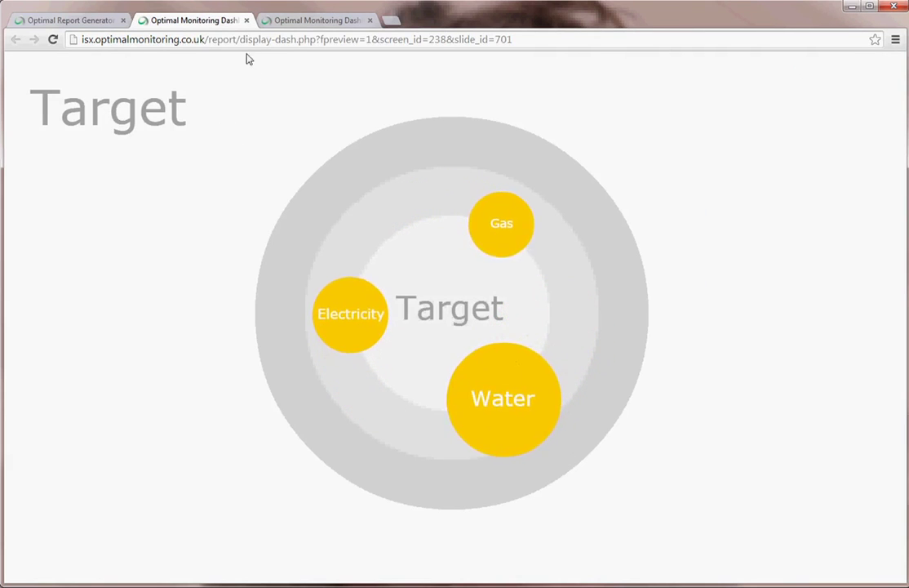
left_click(75, 19)
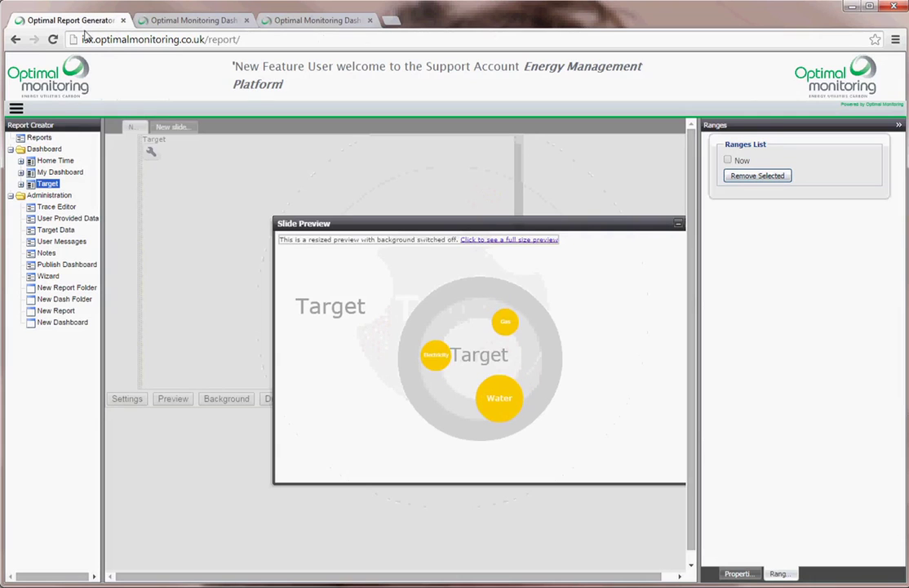
left_click_drag(653, 225, 589, 207)
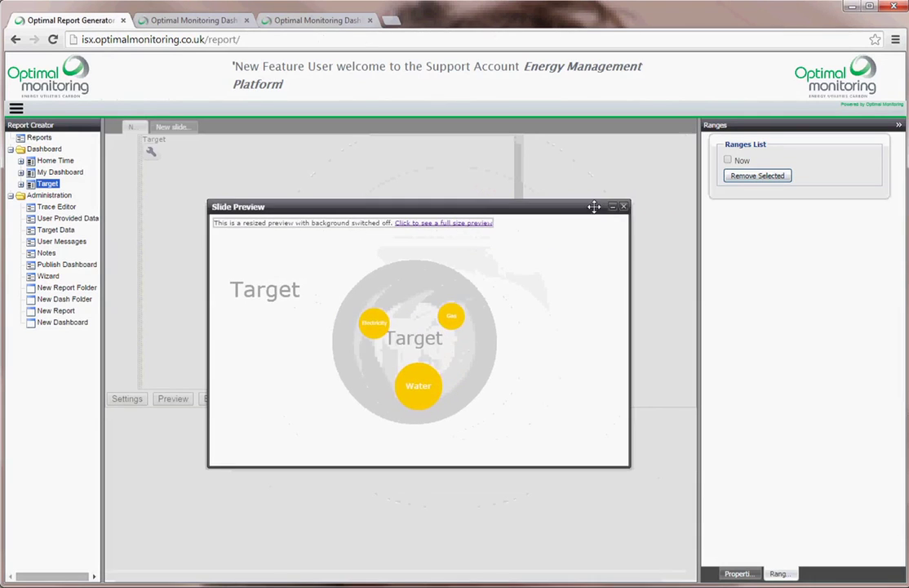
left_click(624, 208)
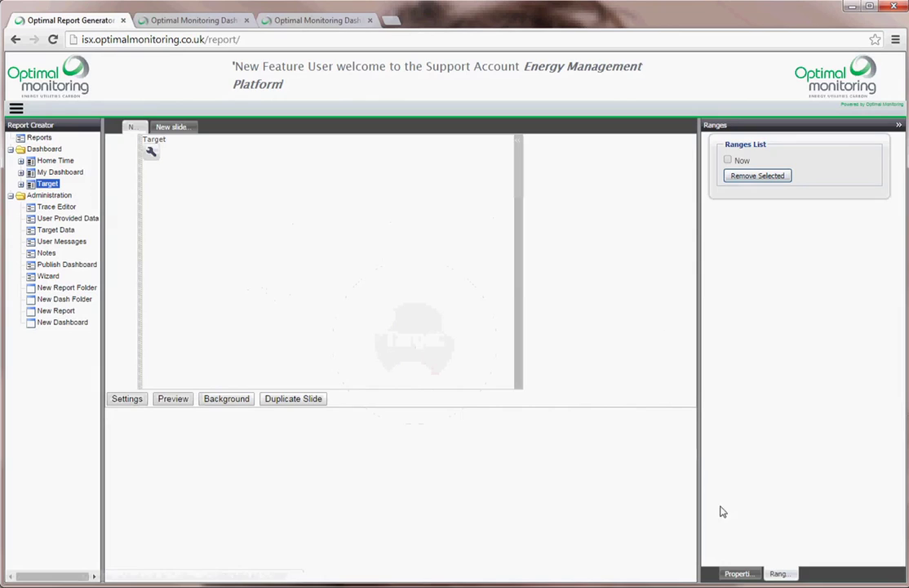
Step: Set the Target section's consumption unit to Currency, save it, and reload the full-size slide preview
left_click(741, 573)
left_click(852, 177)
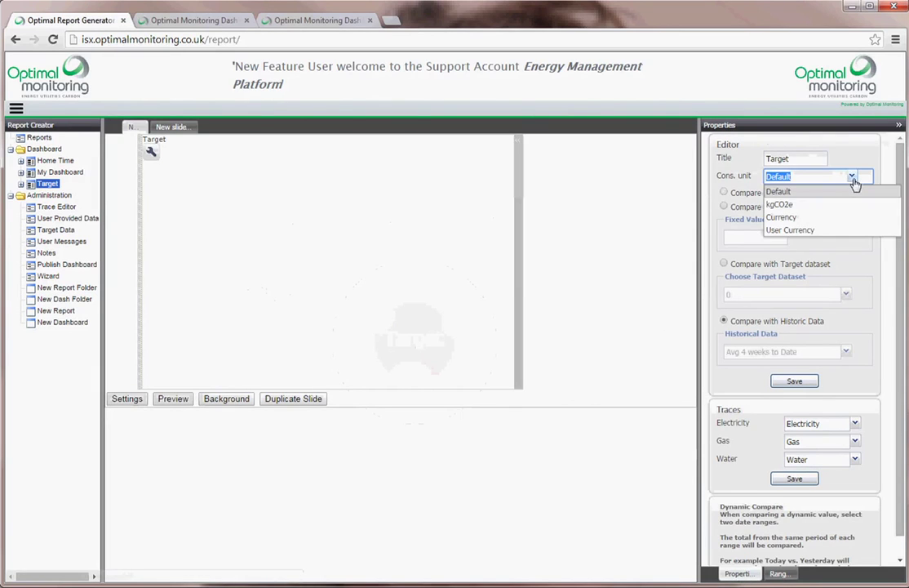
left_click(790, 217)
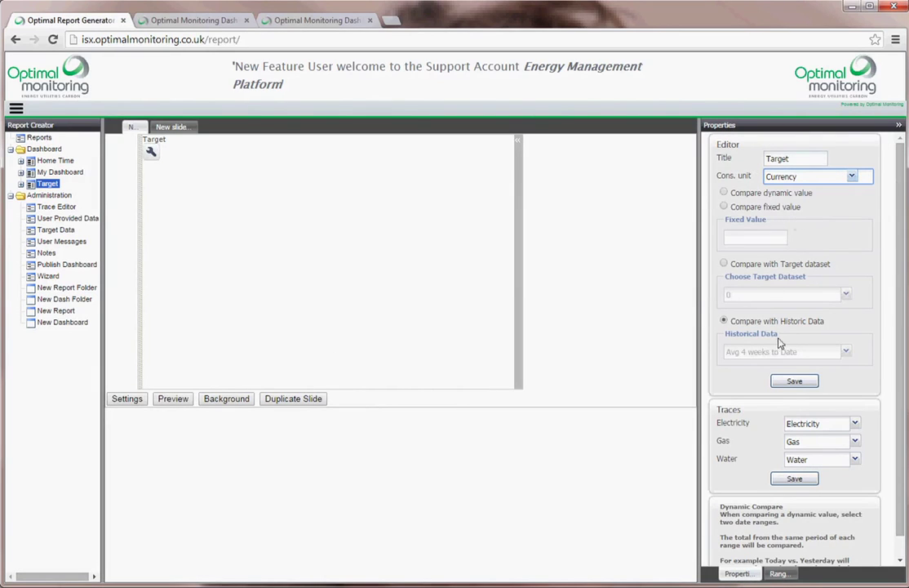
left_click(797, 383)
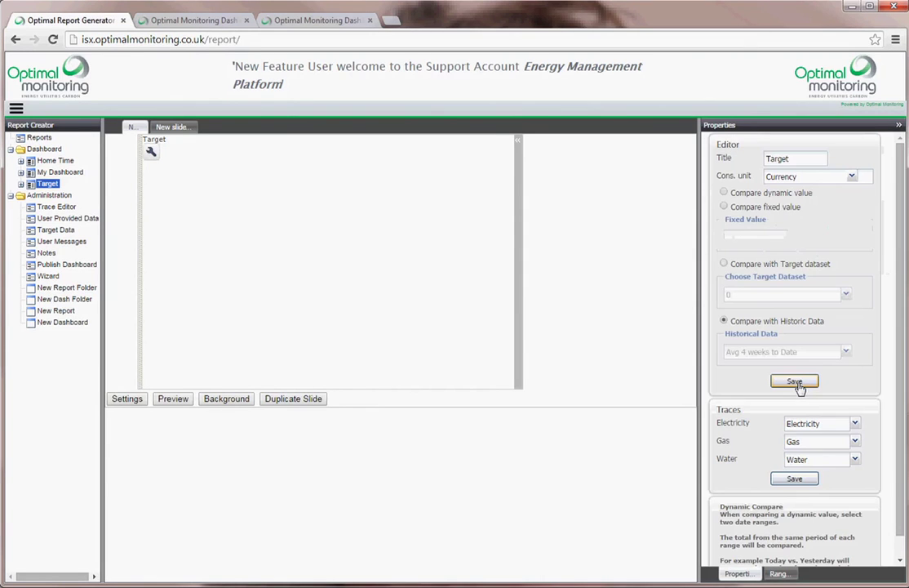
left_click(206, 23)
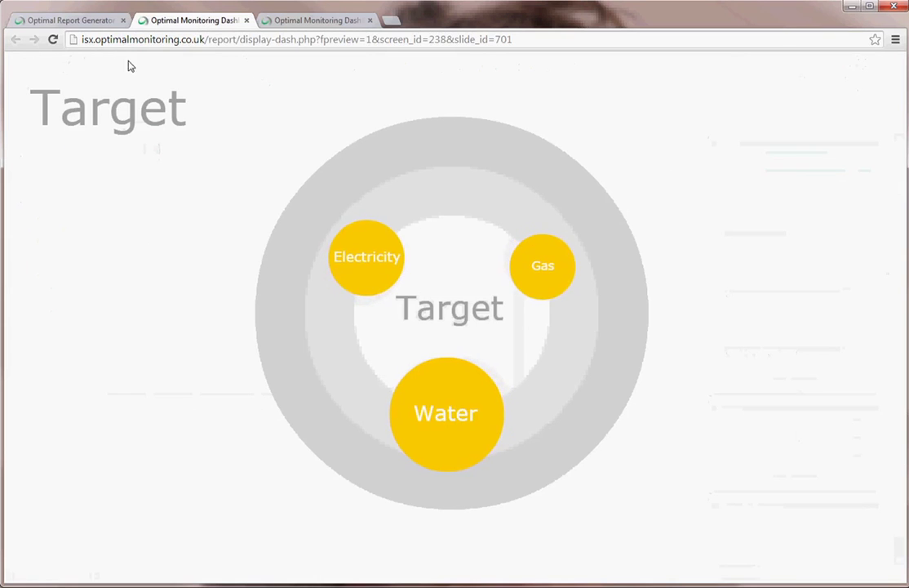
left_click(53, 39)
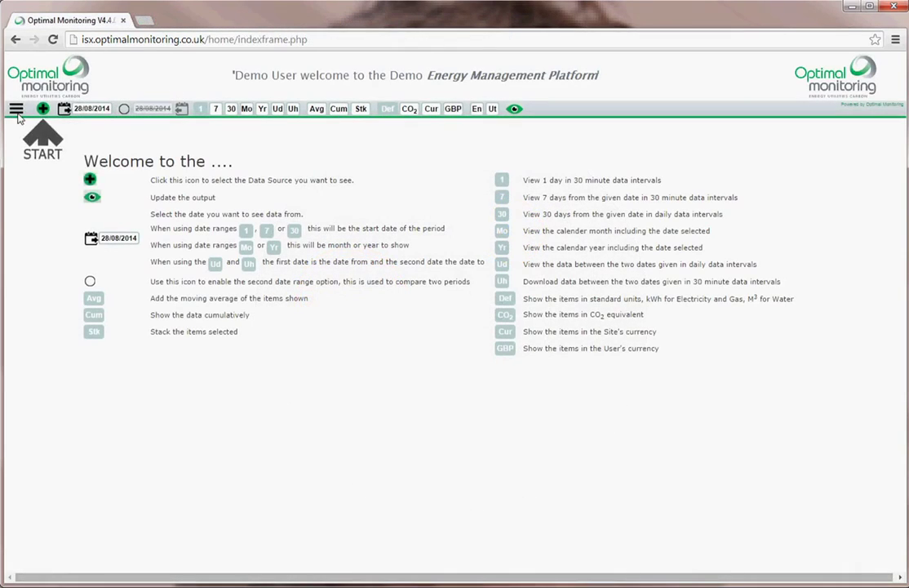
Step: Open the Summary dashboard from the Demo account's My Dashboard list
left_click(16, 109)
mouse_move(33, 142)
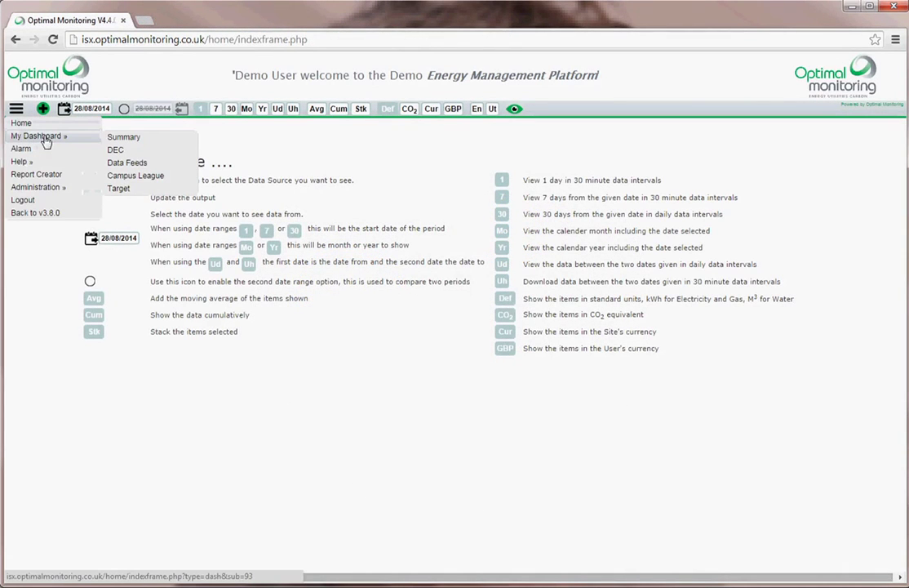
left_click(121, 139)
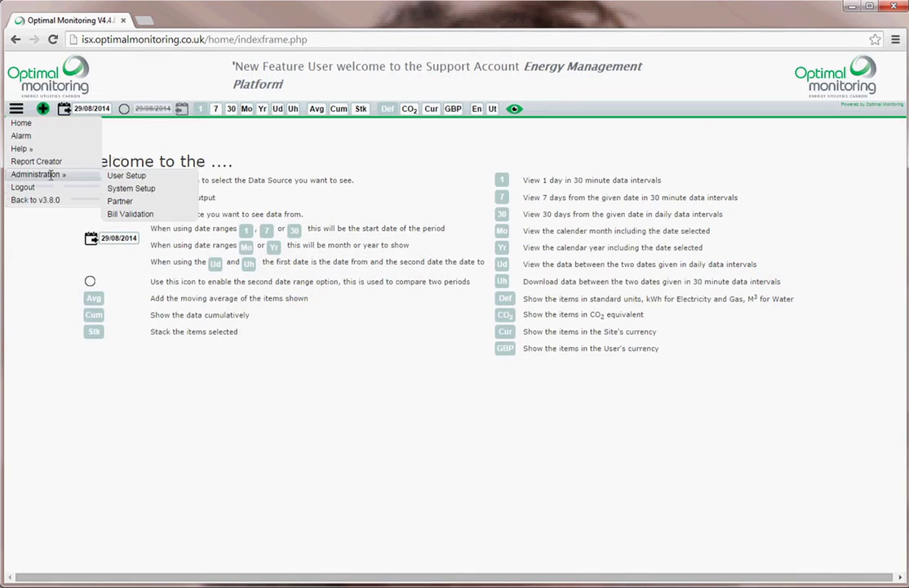
Step: Open System Setup in the Support Account and show the transmitter details for the Office site
left_click(133, 188)
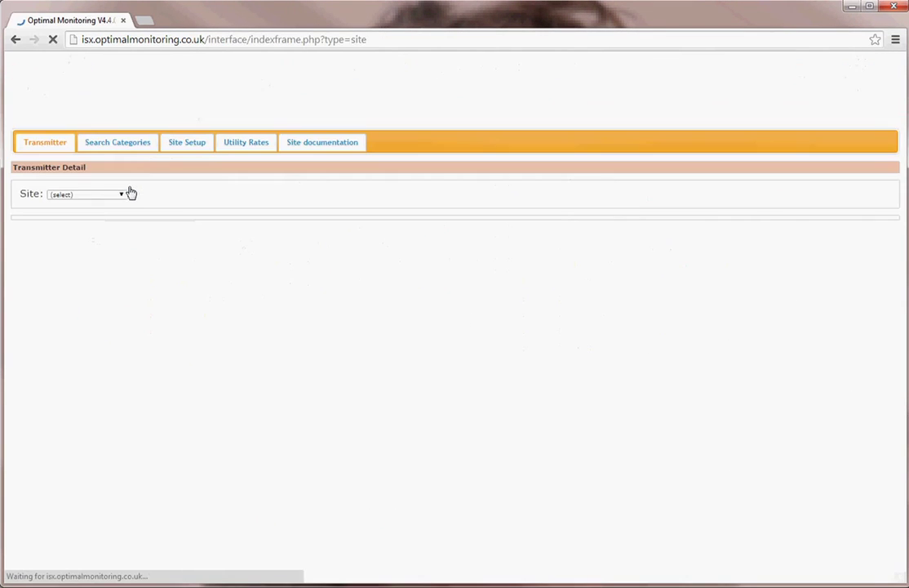
left_click(119, 194)
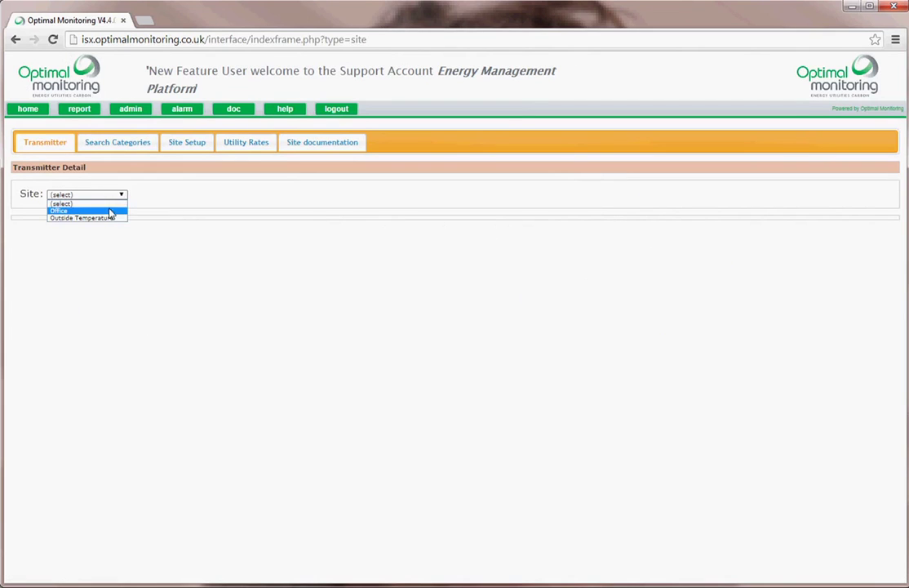
left_click(71, 211)
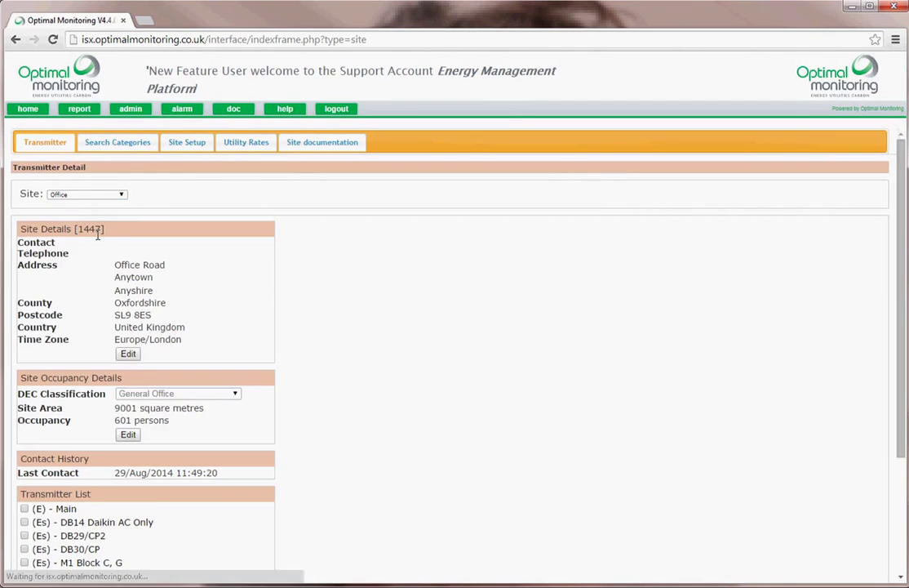
Step: Select (E) - Main as the Office site's shift transmitter and add a Day Shift running from 06:00:00 to 17:59:59
scroll(372, 483, "down", 3)
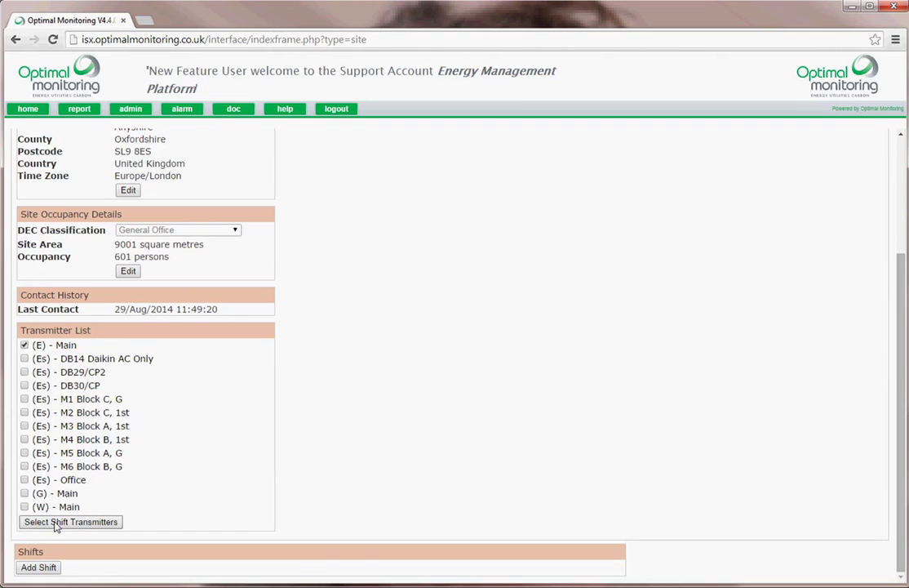
left_click(55, 523)
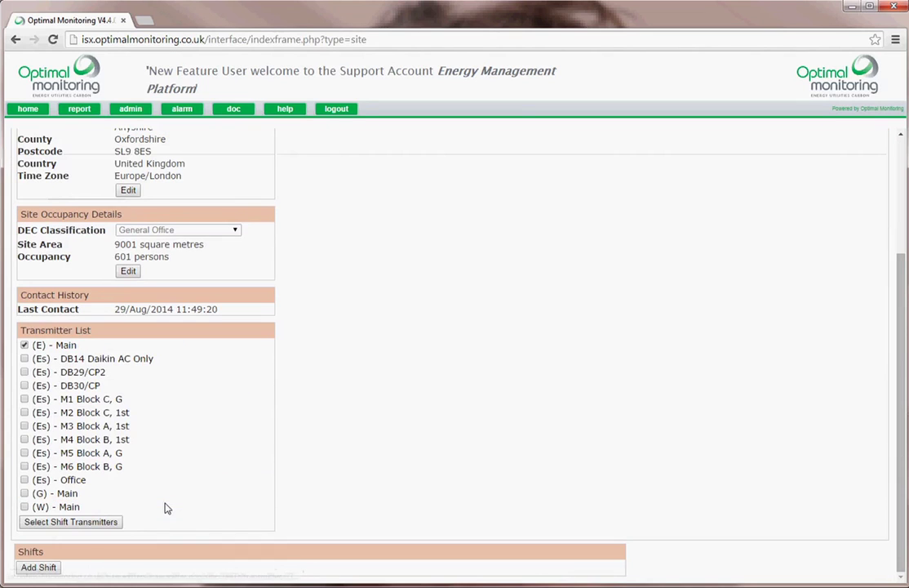
left_click(42, 570)
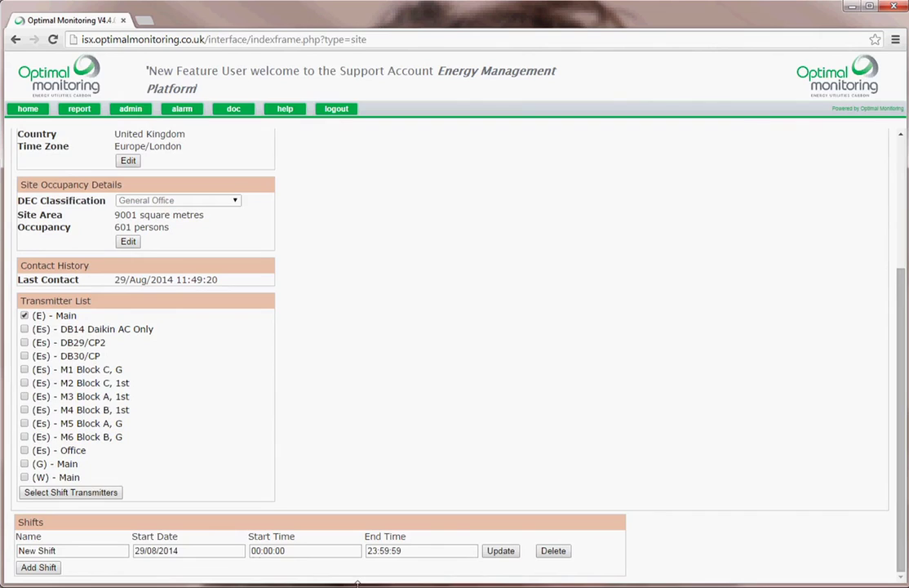
left_click(253, 550)
triple_click(72, 550)
type("Day")
left_click(501, 550)
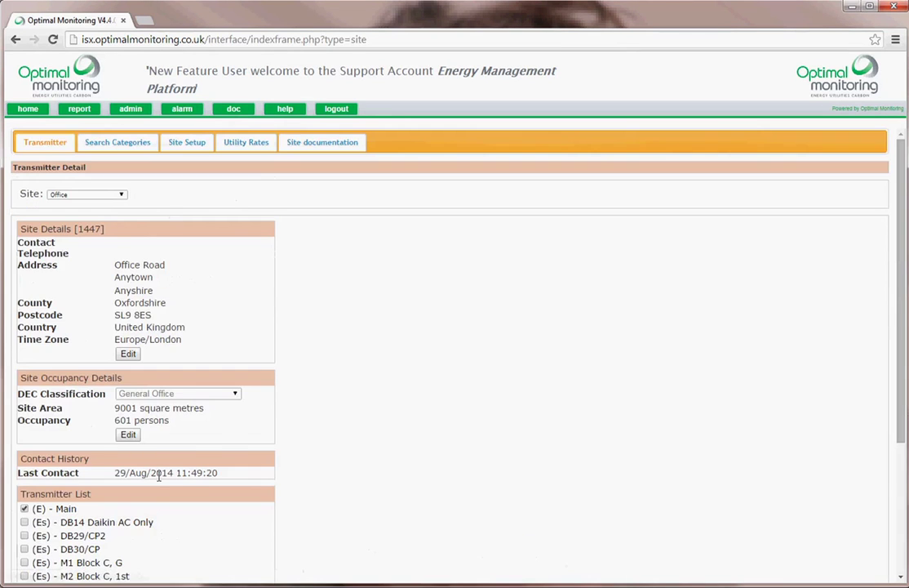
Step: Add a second shift named Night Shift running from 18:00:00 to 05:59:59 and save it
left_click(38, 568)
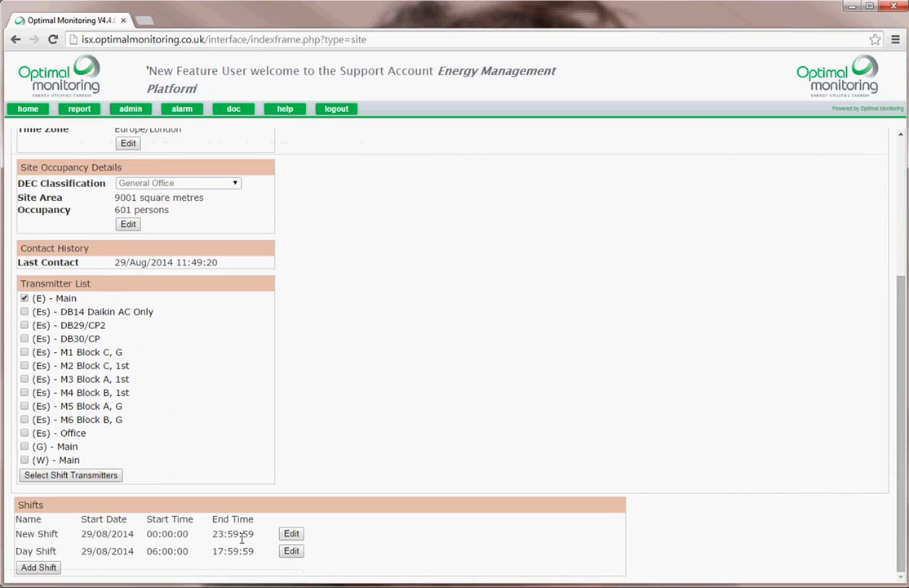
left_click(291, 532)
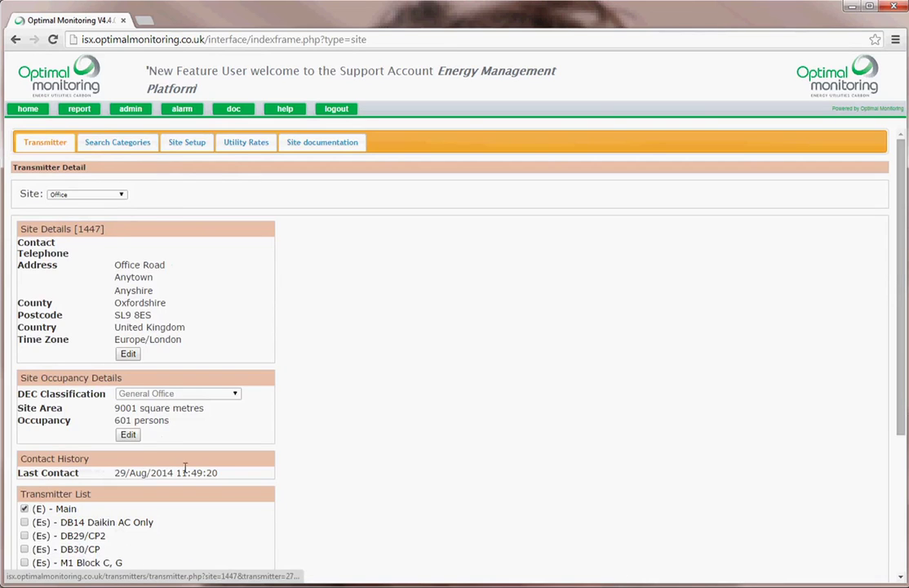
triple_click(62, 534)
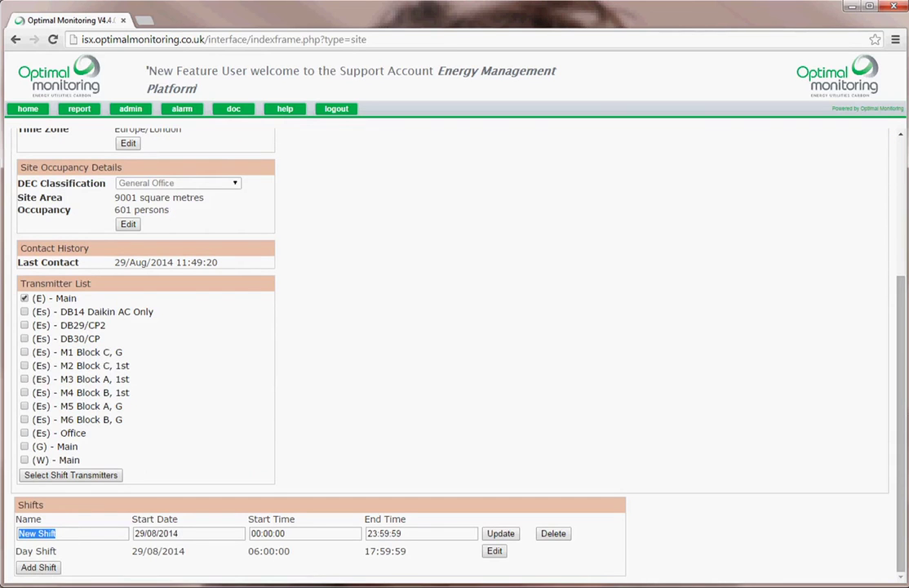
type("N")
left_click_drag(298, 534, 183, 533)
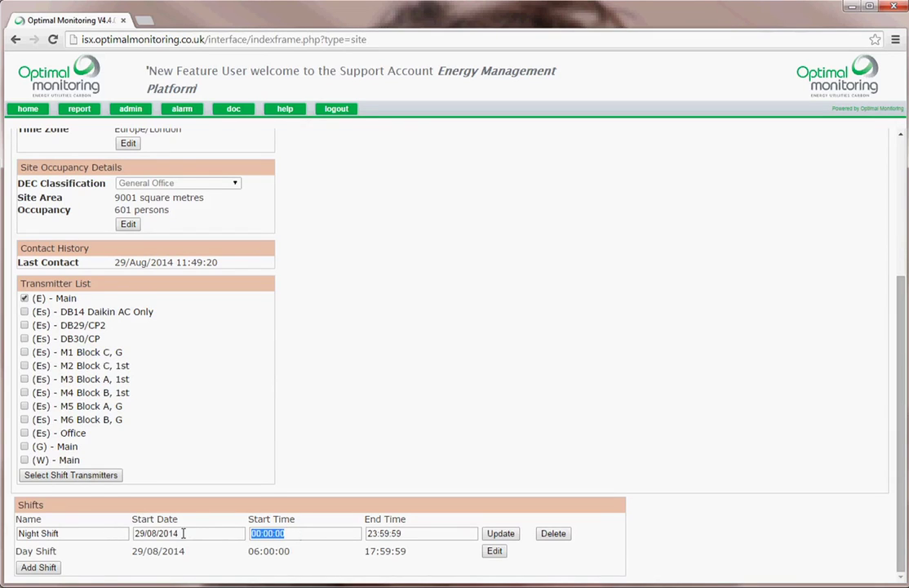
type("18")
left_click_drag(421, 534, 292, 525)
type("05")
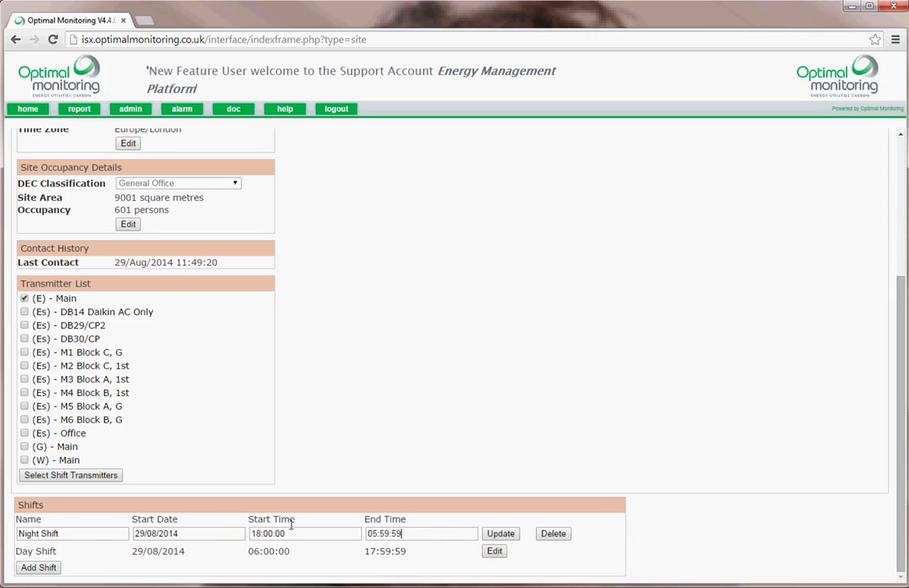
left_click(501, 533)
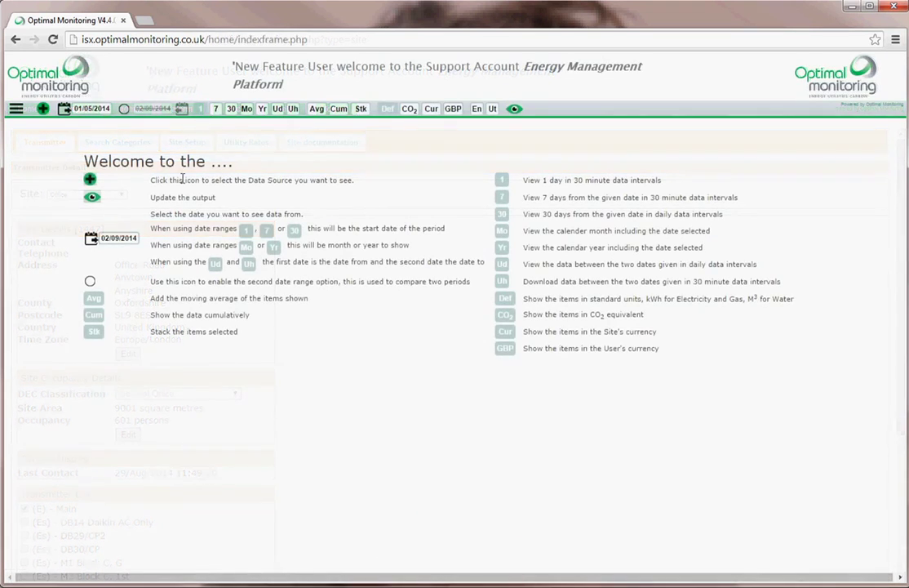
Step: Chart the Office (E) - Main meter together with its Shift 58 and Shift 59 data for the month of May 2014
left_click(41, 109)
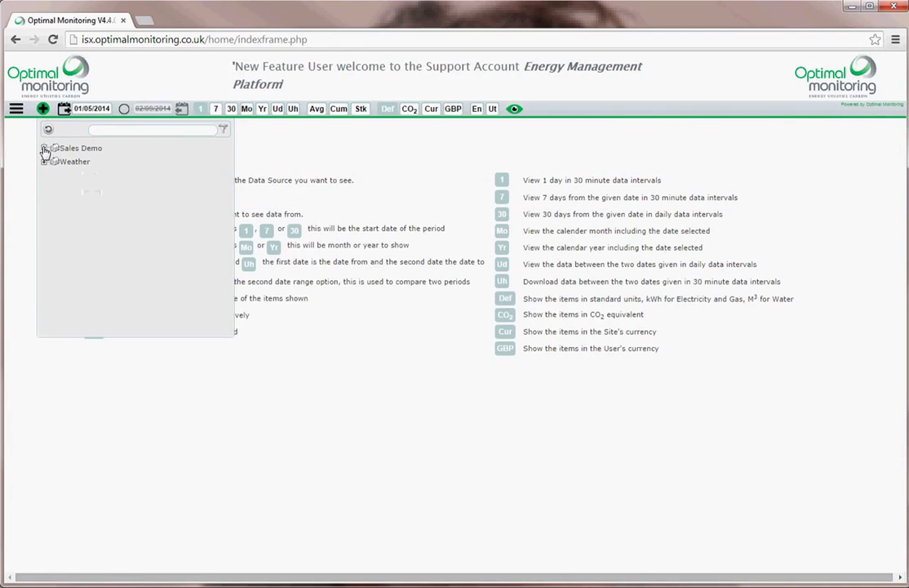
left_click(44, 147)
left_click(90, 164)
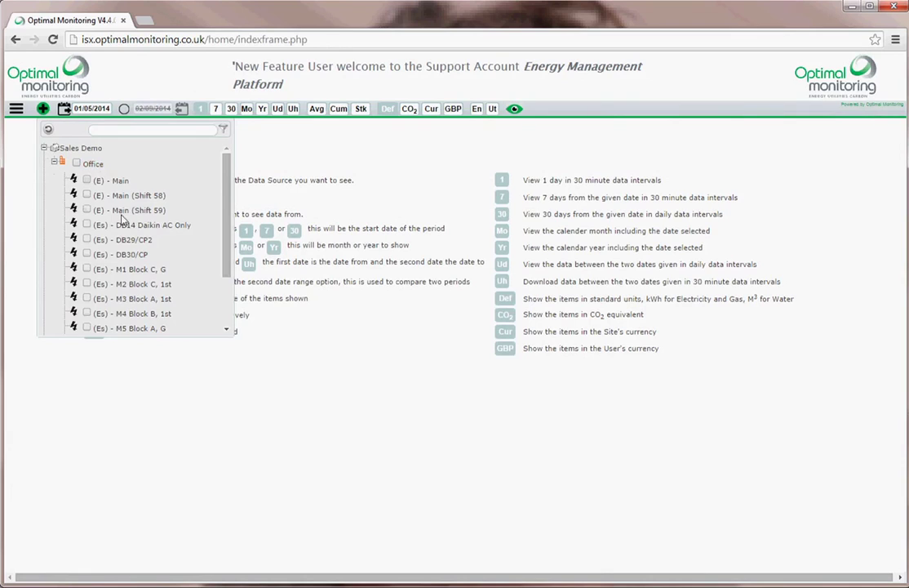
left_click(87, 180)
left_click(87, 210)
left_click(245, 112)
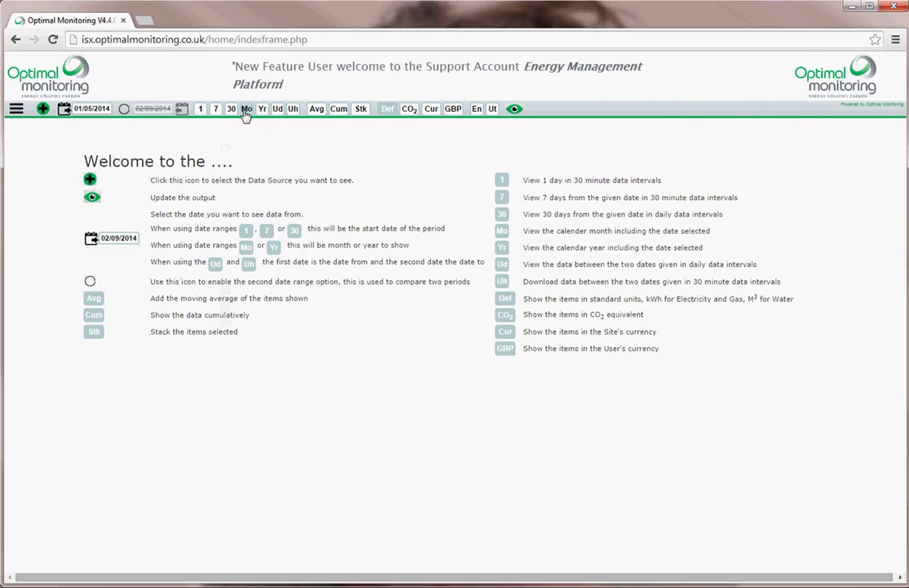
left_click(515, 111)
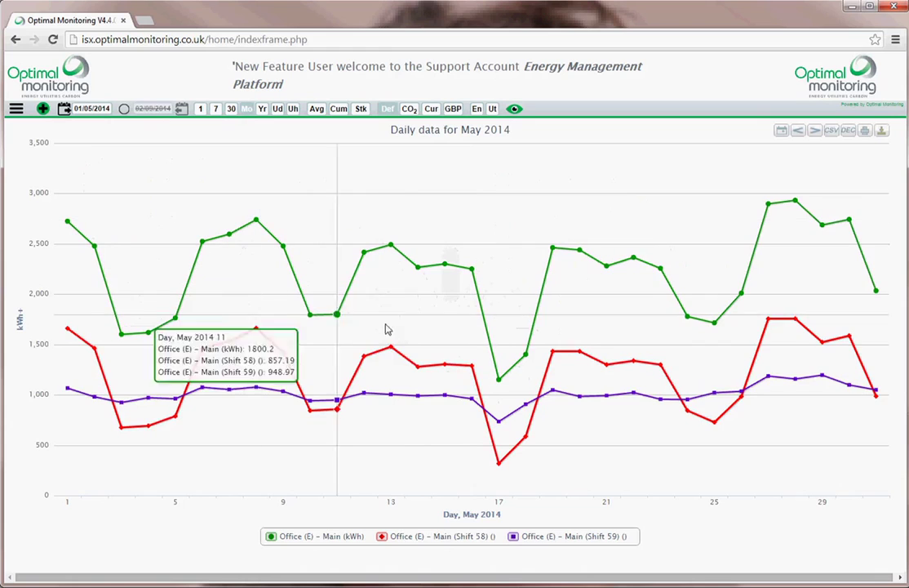
Step: Stack the charted items and display the Office (E) - Main series as a line over the stacked shift columns
left_click(360, 109)
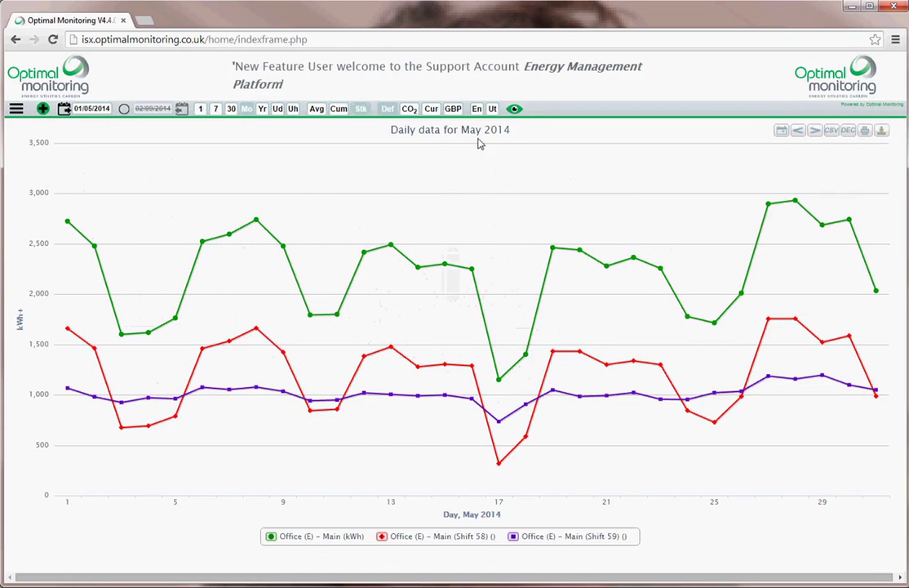
left_click(514, 110)
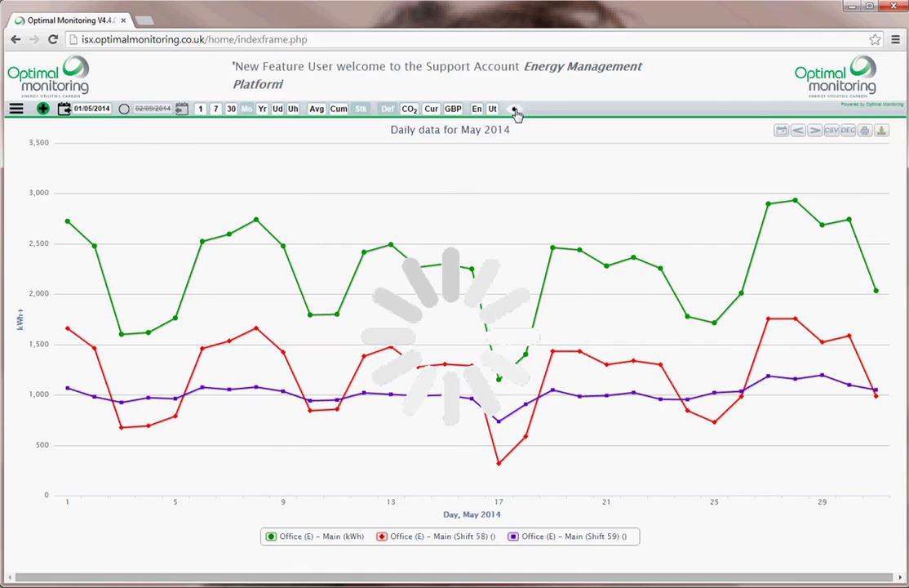
left_click(269, 540)
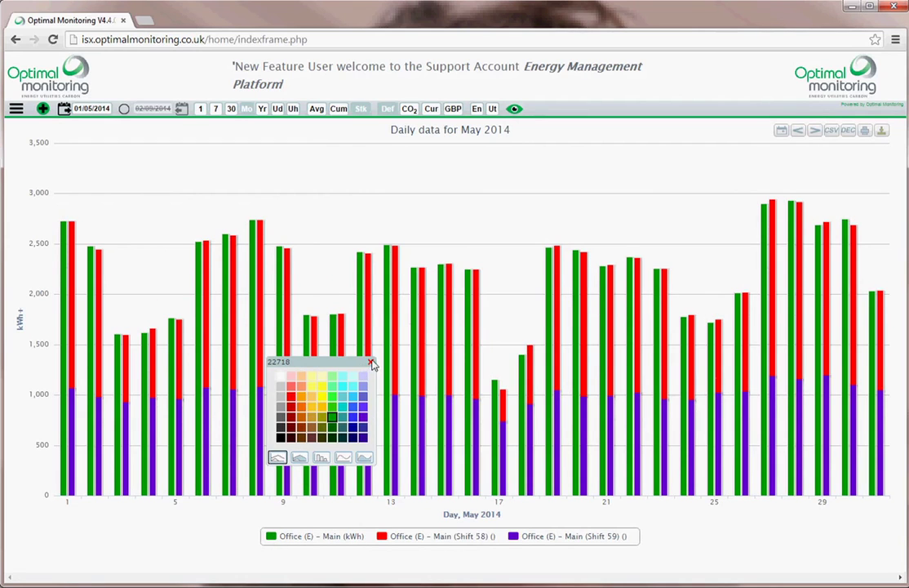
left_click(372, 363)
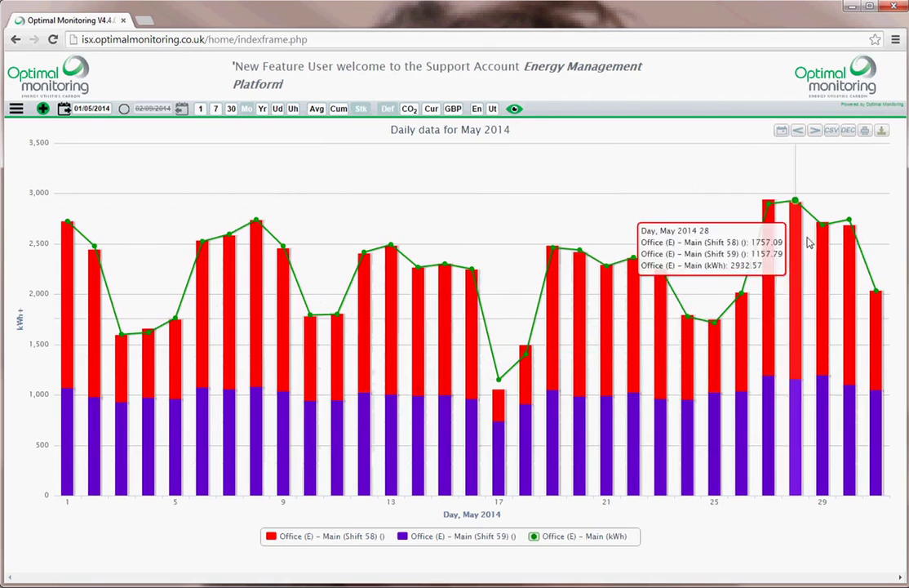